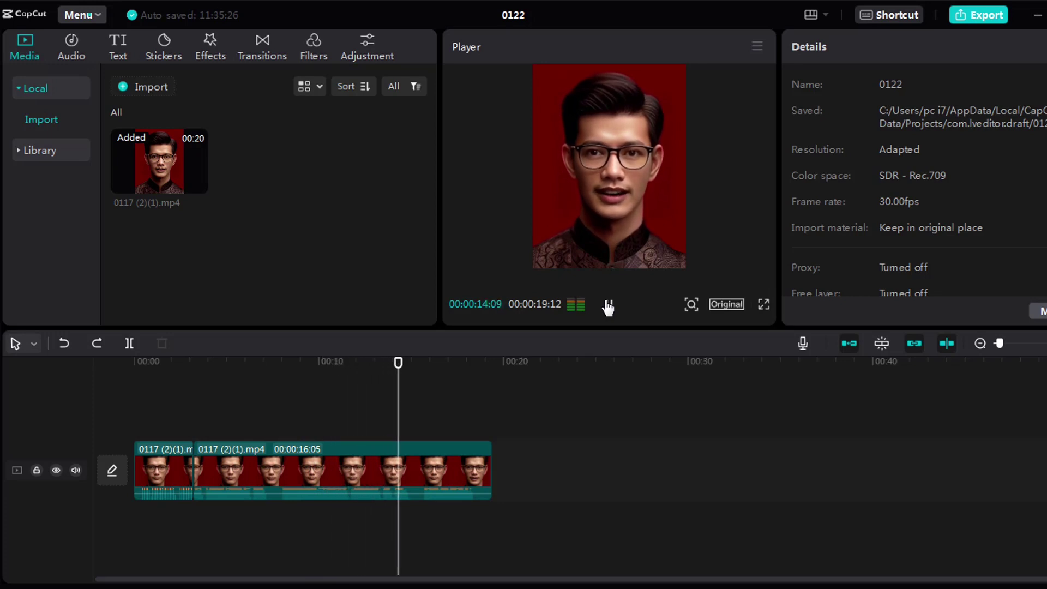
Stop playback, return the playhead to the start, and generate auto captions for the video in English.
{"action": "left_click", "coordinate": [608, 307]}
{"action": "left_click_drag", "start_coordinate": [405, 365], "coordinate": [124, 400]}
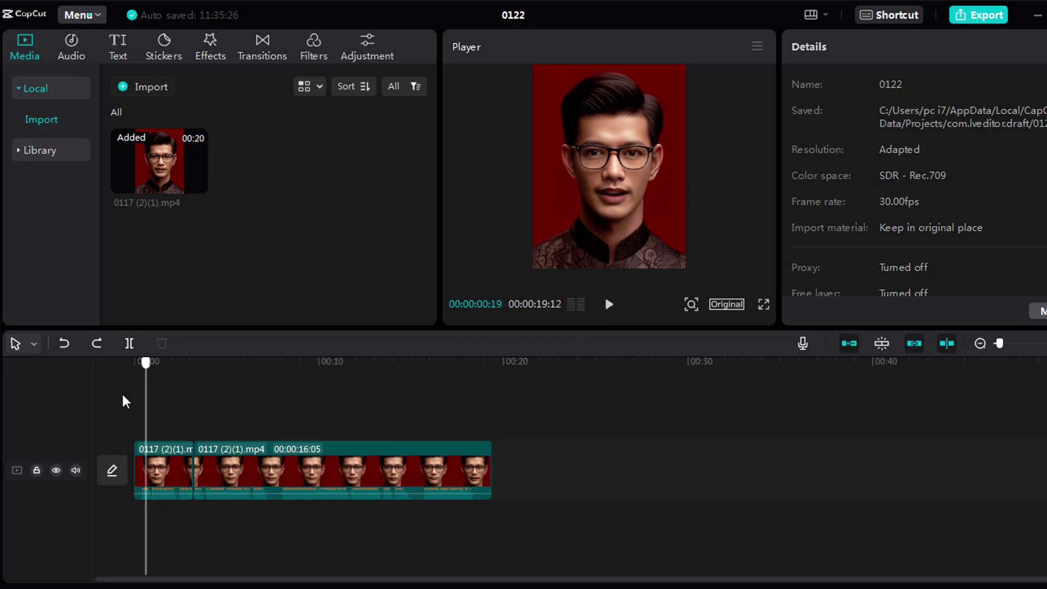
{"action": "left_click", "coordinate": [130, 59]}
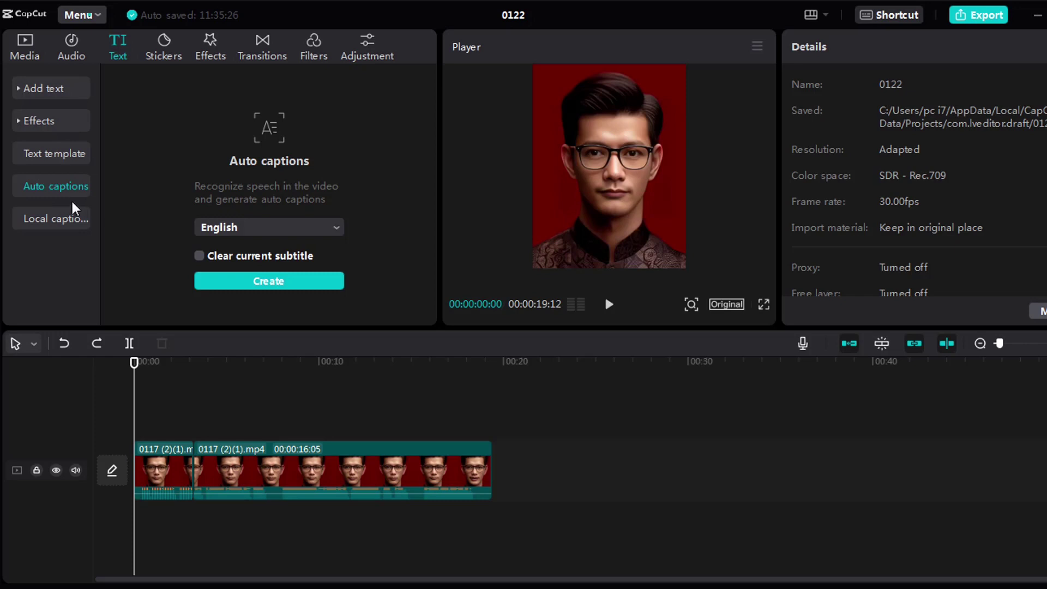
{"action": "left_click", "coordinate": [250, 226]}
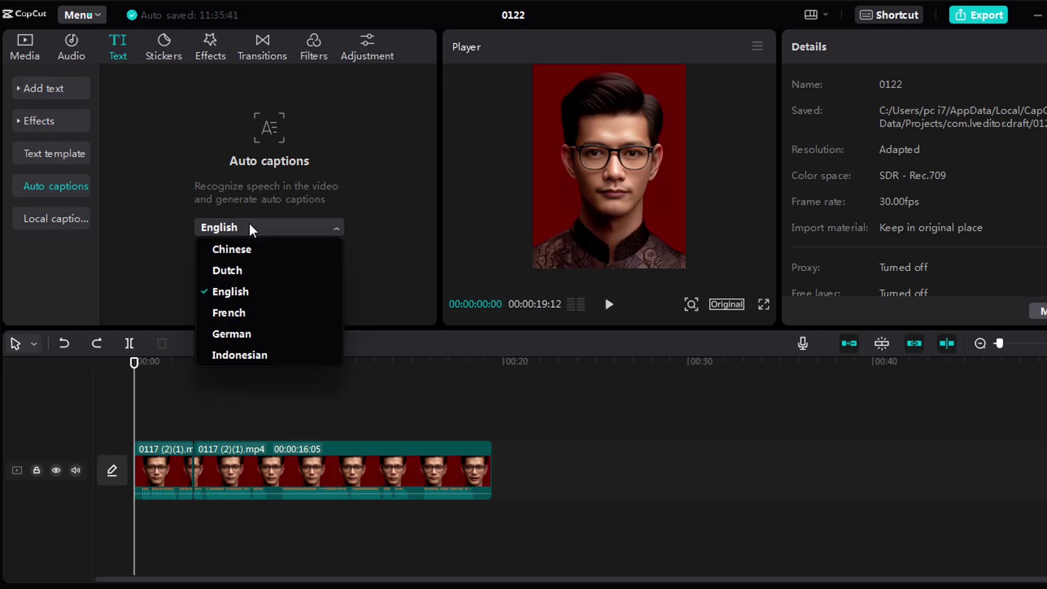
{"action": "left_click", "coordinate": [250, 226]}
{"action": "left_click", "coordinate": [250, 226]}
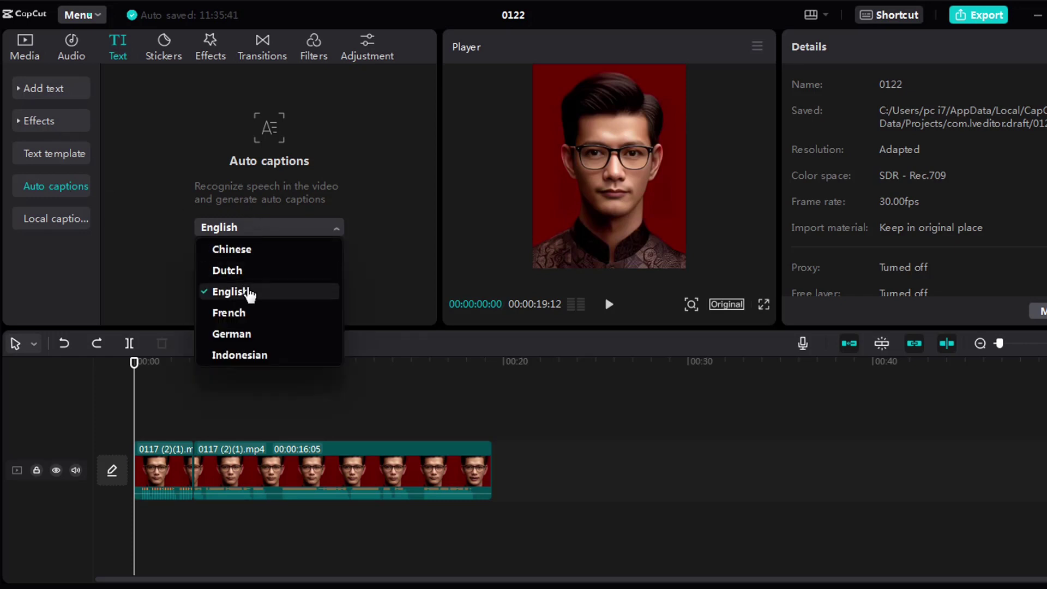
{"action": "left_click", "coordinate": [262, 233]}
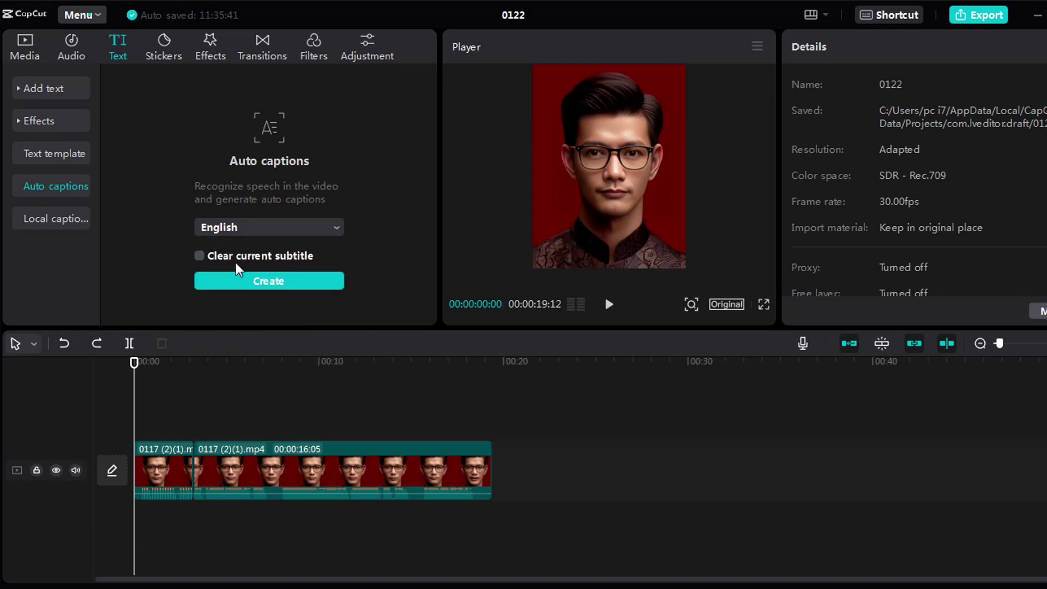
{"action": "left_click", "coordinate": [16, 122]}
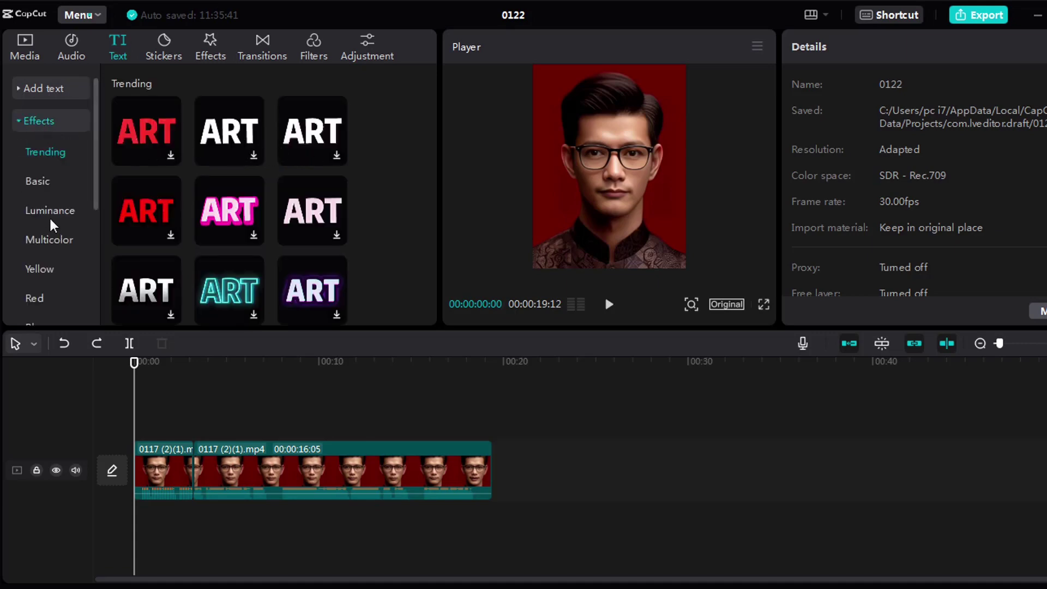
{"action": "left_click", "coordinate": [20, 120]}
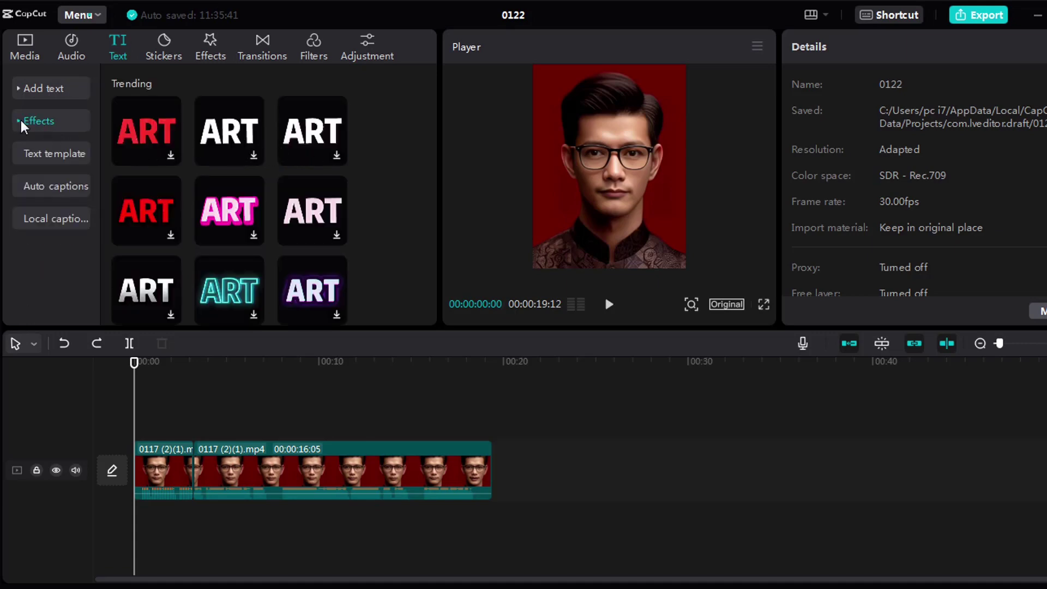
{"action": "left_click", "coordinate": [53, 189]}
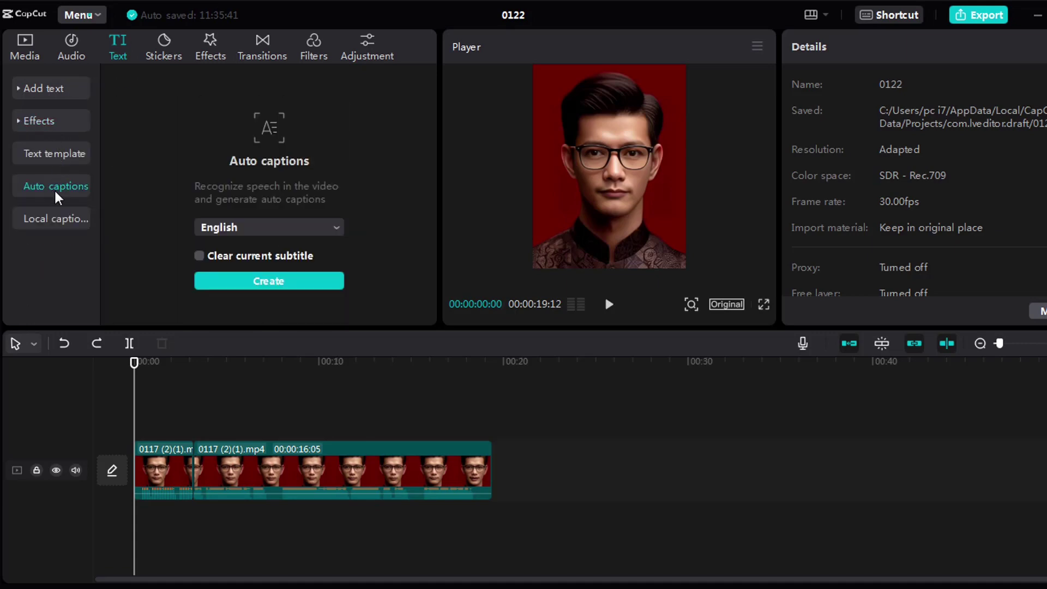
{"action": "left_click", "coordinate": [314, 285]}
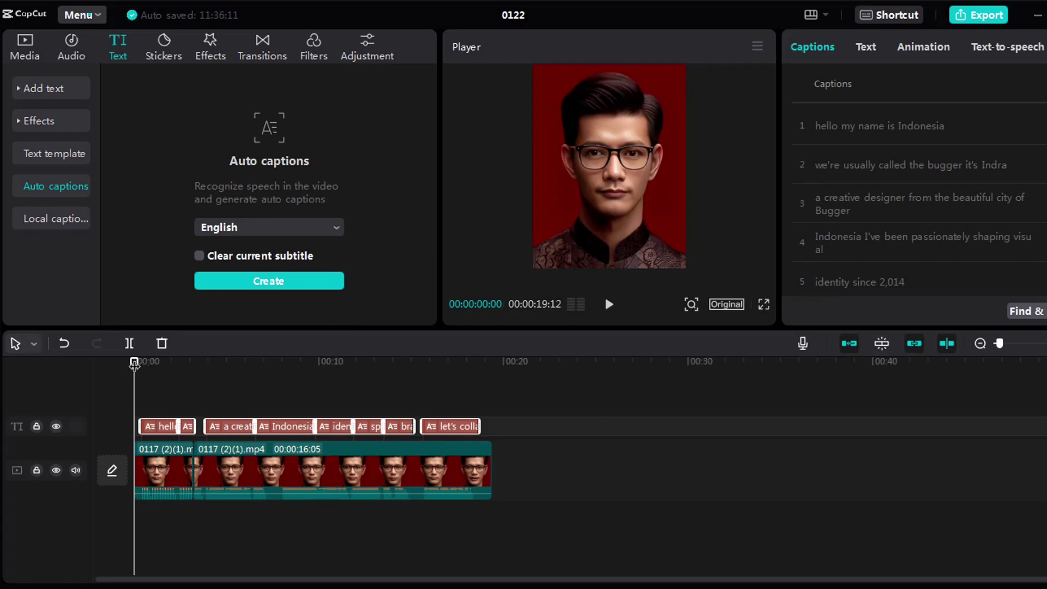
Check the first caption in an enlarged preview and correct the misrecognized speaker's name in its text.
{"action": "left_click_drag", "start_coordinate": [133, 363], "coordinate": [153, 367]}
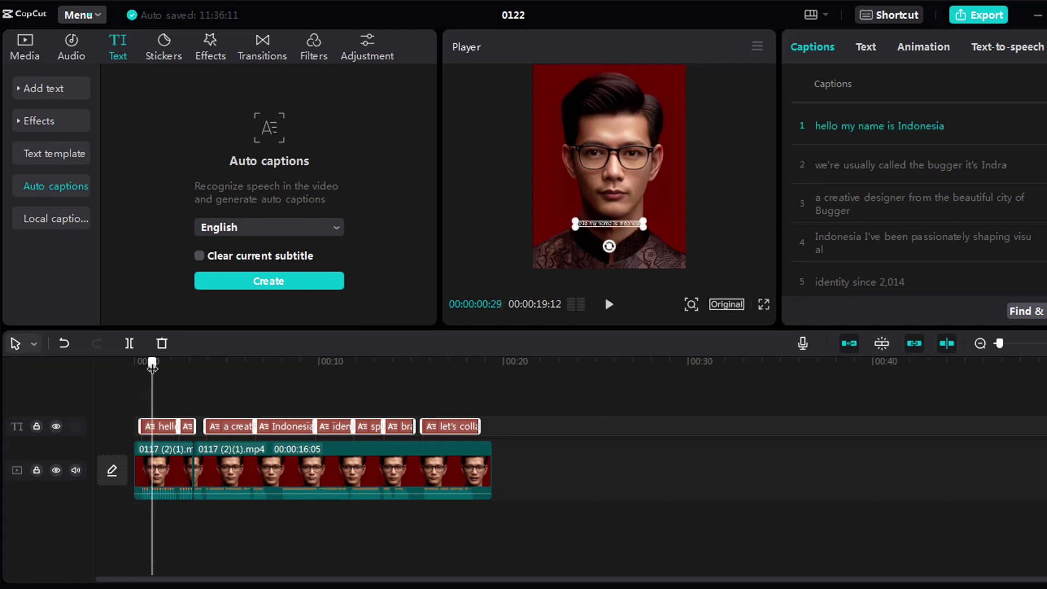
{"action": "left_click", "coordinate": [691, 300]}
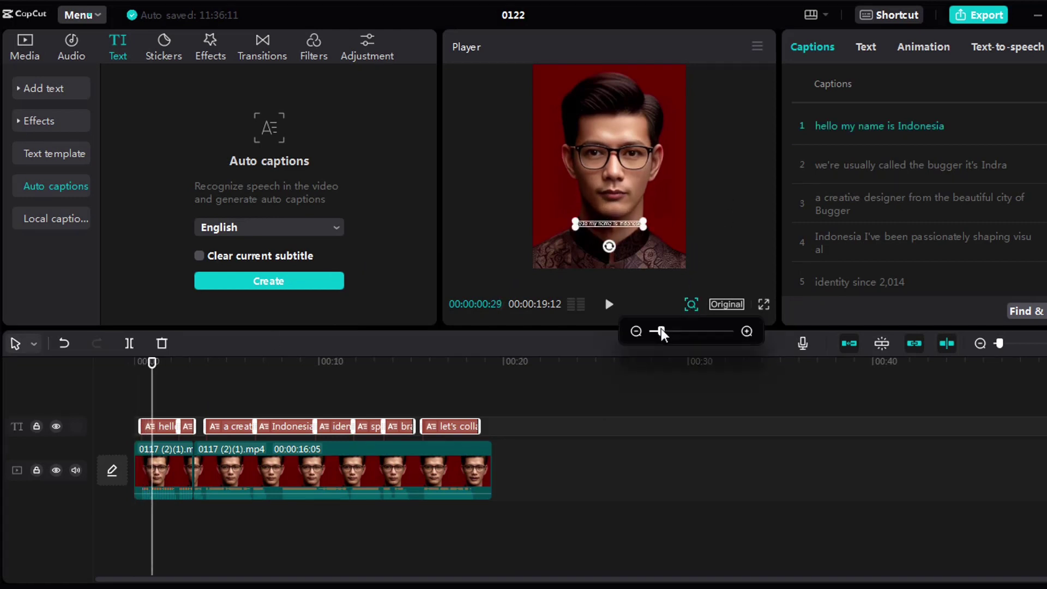
{"action": "left_click_drag", "start_coordinate": [662, 332], "coordinate": [686, 339]}
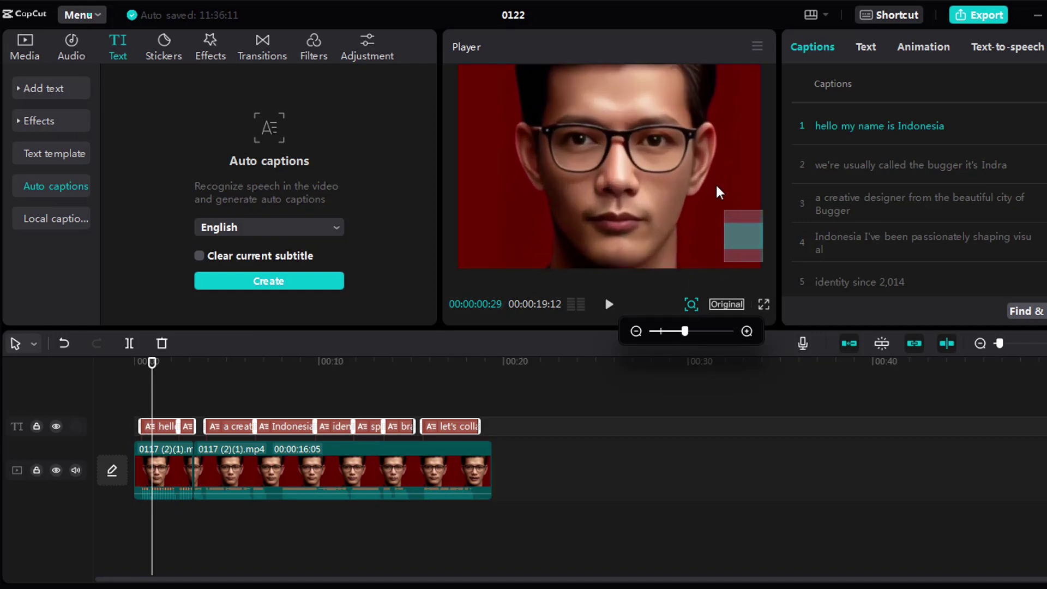
{"action": "left_click_drag", "start_coordinate": [738, 222], "coordinate": [740, 244]}
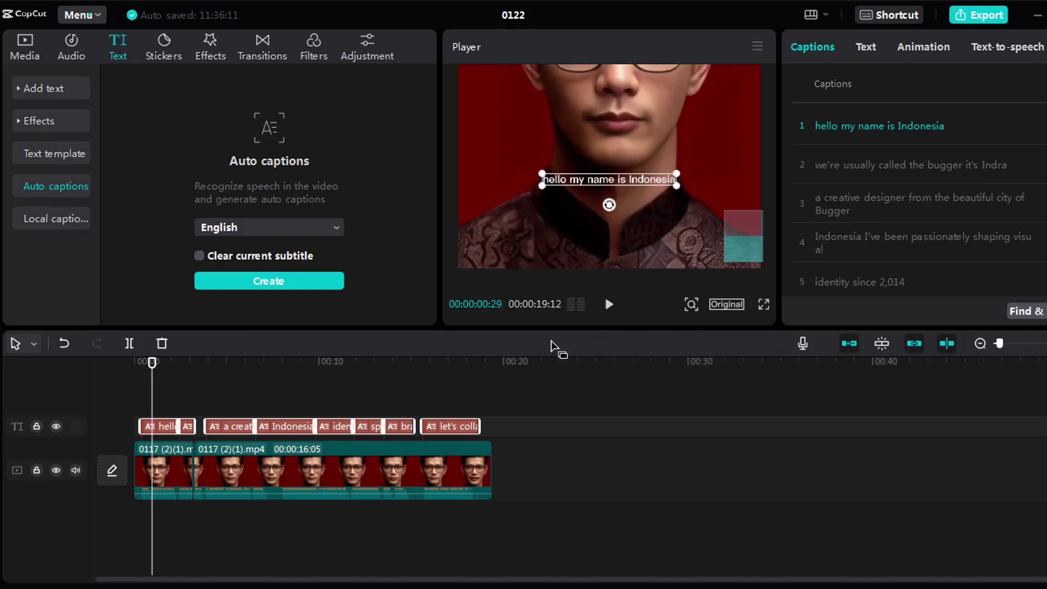
{"action": "left_click", "coordinate": [608, 306]}
{"action": "left_click", "coordinate": [608, 305]}
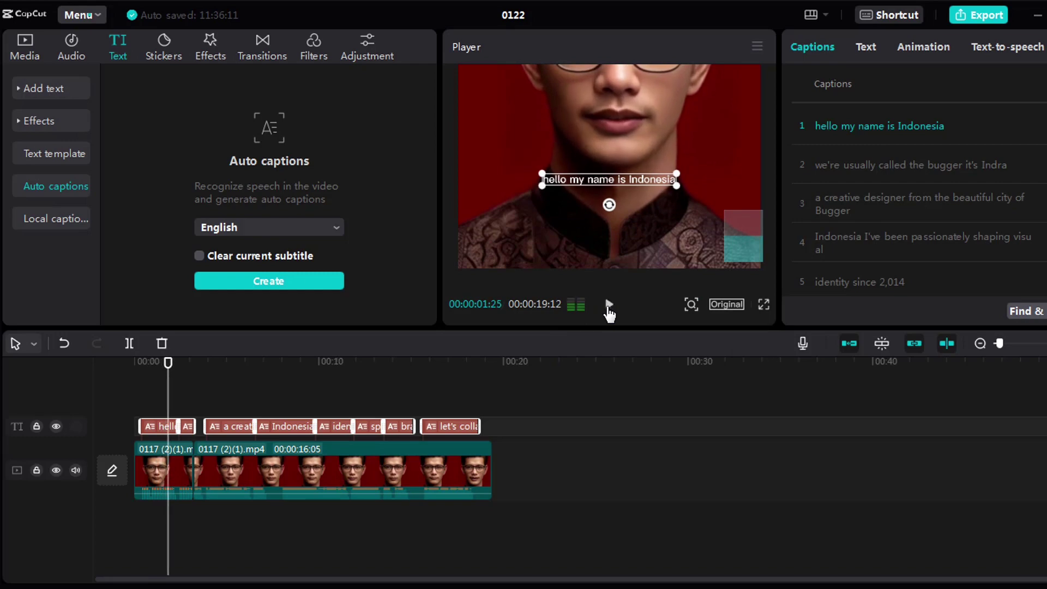
{"action": "left_click", "coordinate": [161, 426]}
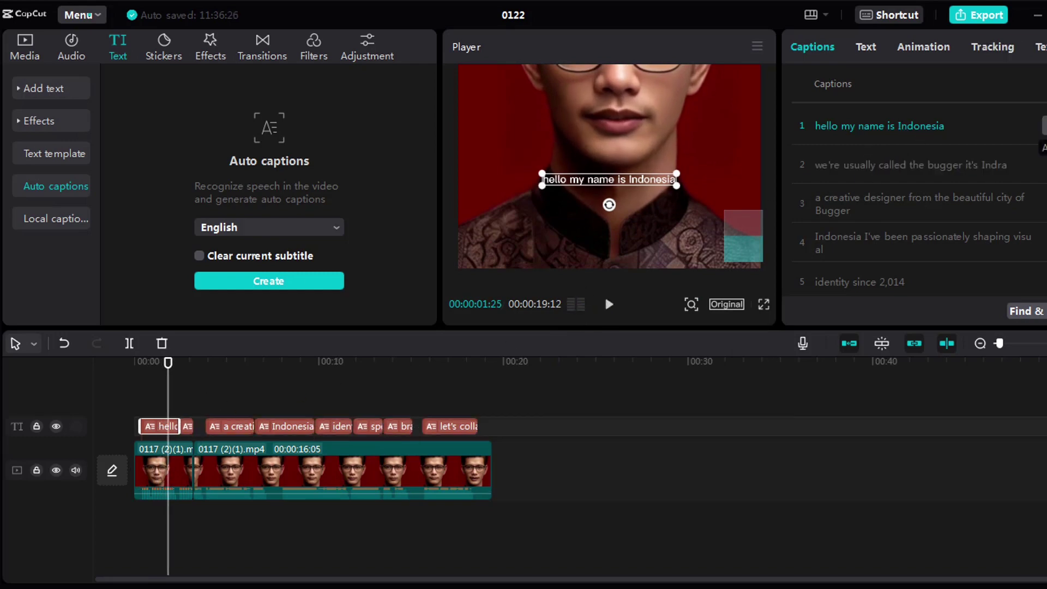
{"action": "double_click", "coordinate": [915, 127]}
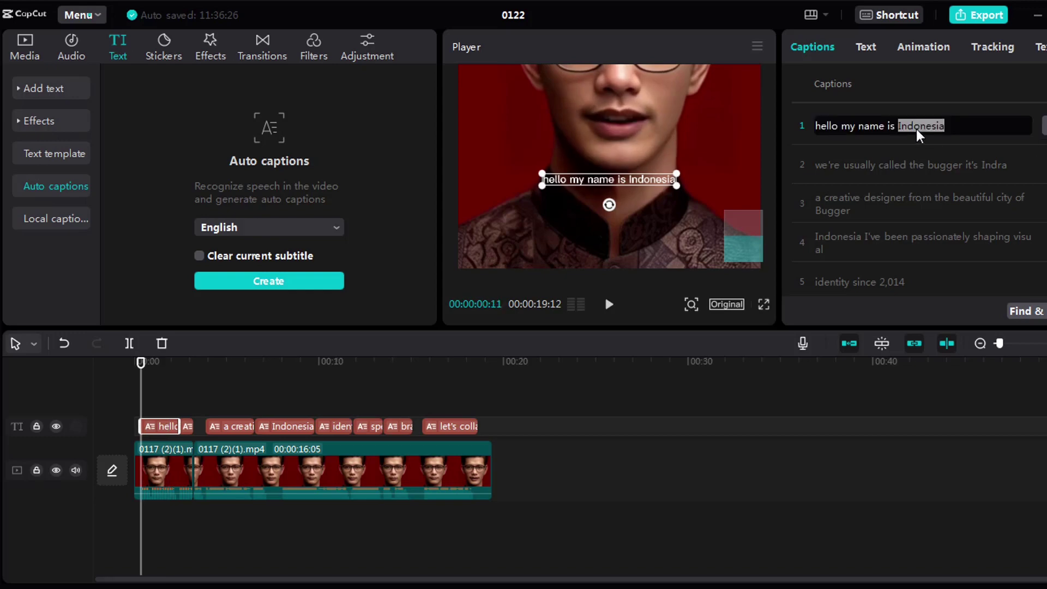
{"action": "left_click", "coordinate": [937, 126]}
{"action": "key", "text": "Delete"}
{"action": "type", "text": "ra"}
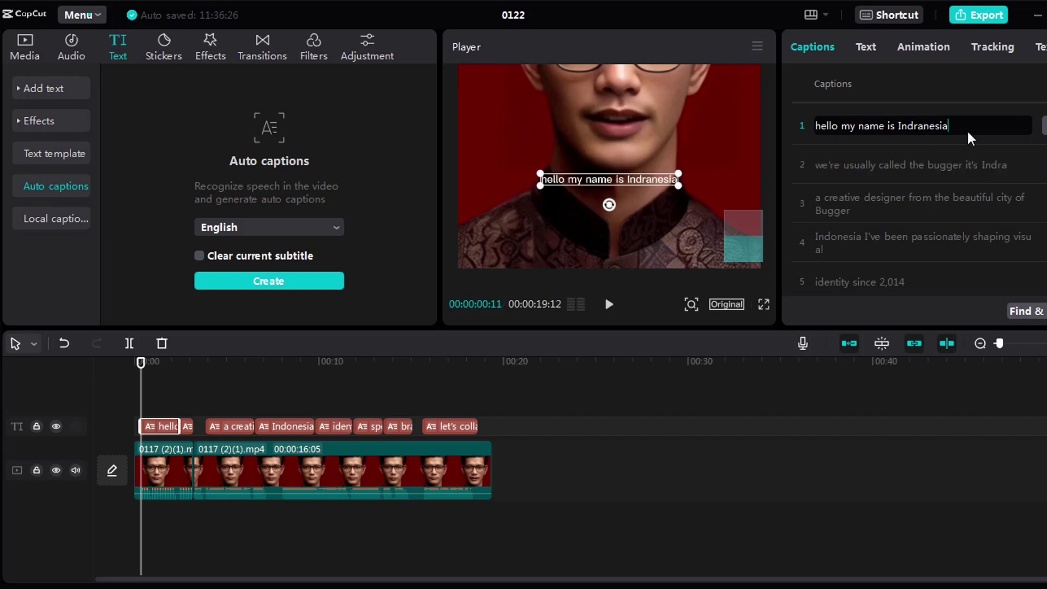
Remove "the bugger it's" from the second caption and change "Bugger" to "Bogor" in the third caption.
{"action": "left_click", "coordinate": [957, 164]}
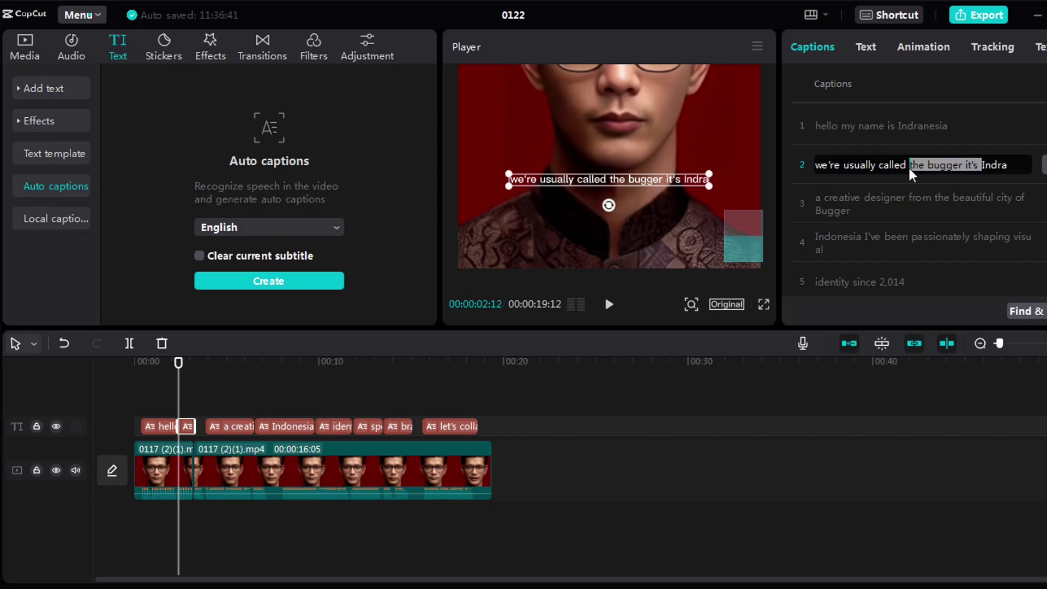
{"action": "key", "text": "BackSpace"}
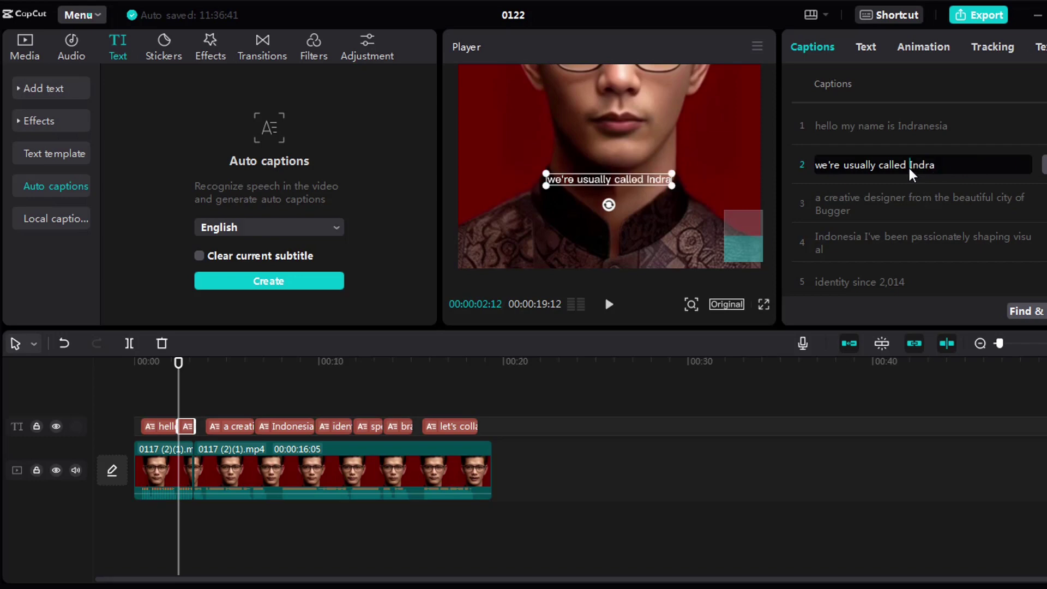
{"action": "left_click", "coordinate": [895, 196]}
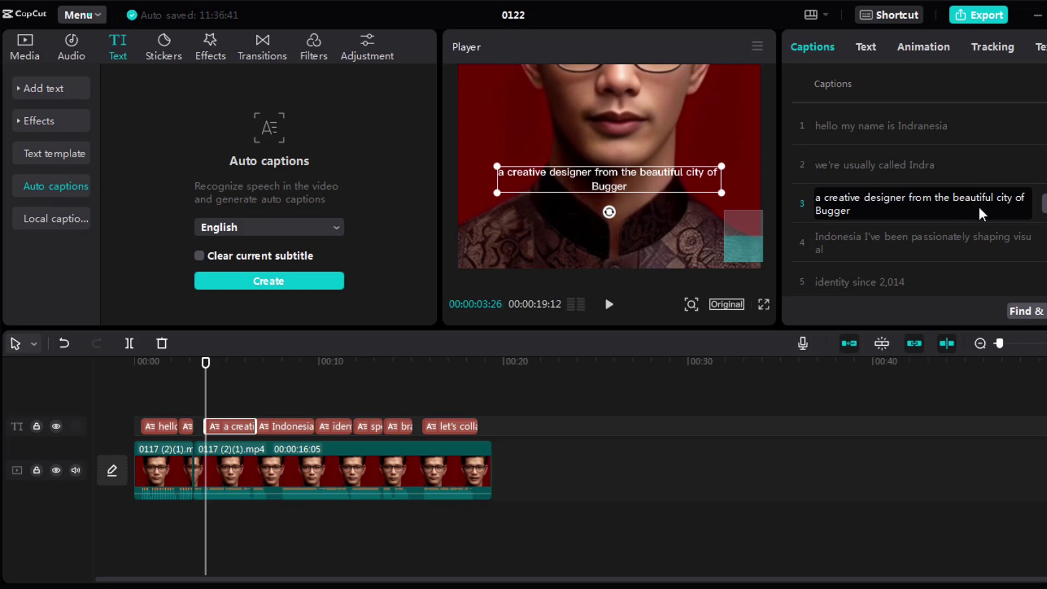
{"action": "left_click_drag", "start_coordinate": [827, 208], "coordinate": [822, 211]}
{"action": "type", "text": "o"}
{"action": "key", "text": "BackSpace"}
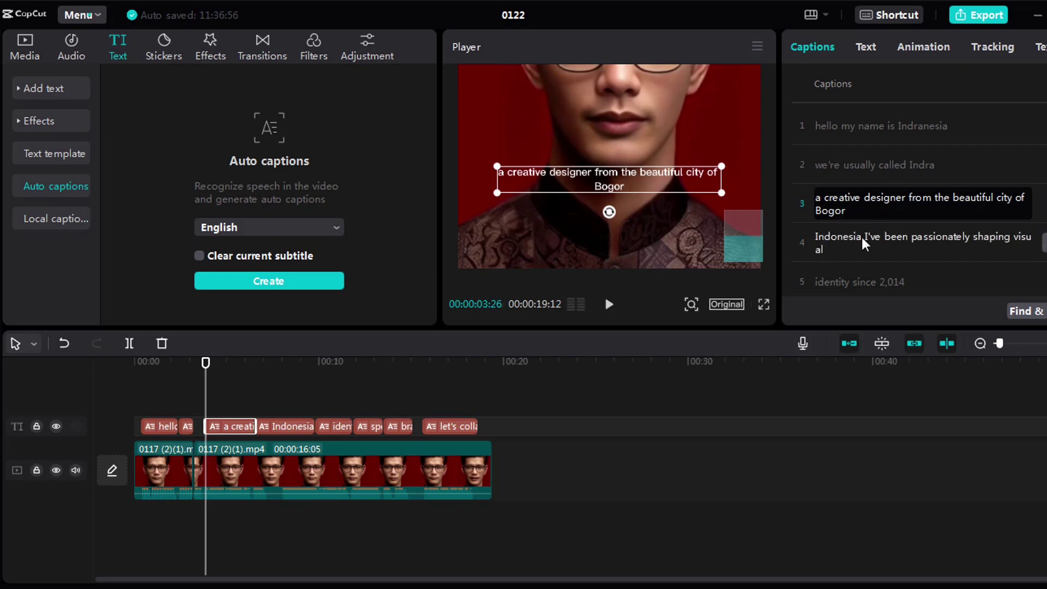
Insert a period after "Indonesia" in the fourth caption and remove the space that follows it.
{"action": "left_click", "coordinate": [859, 239]}
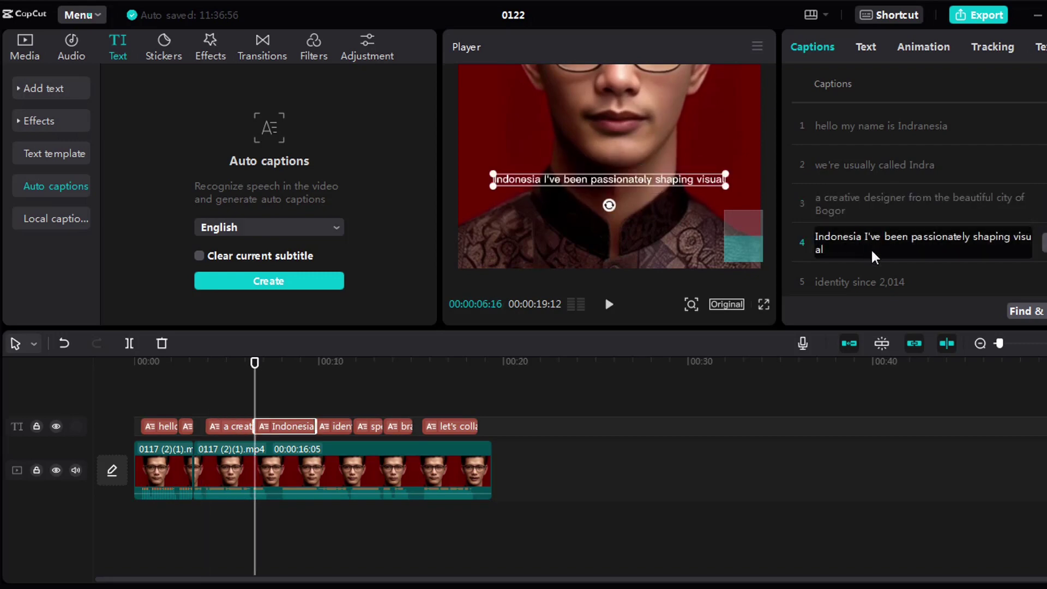
{"action": "type", "text": "."}
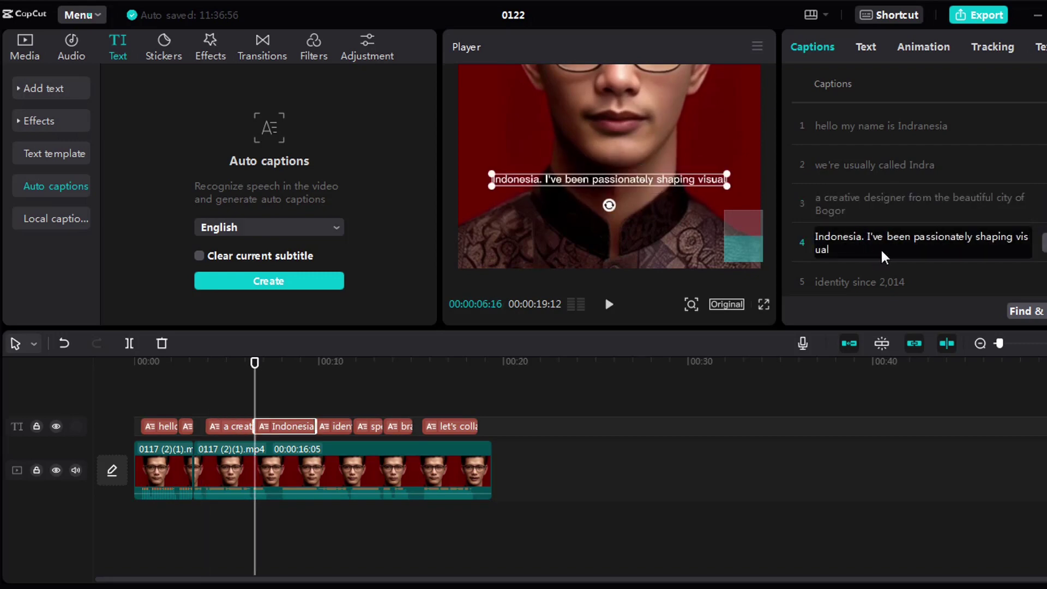
{"action": "key", "text": "Delete"}
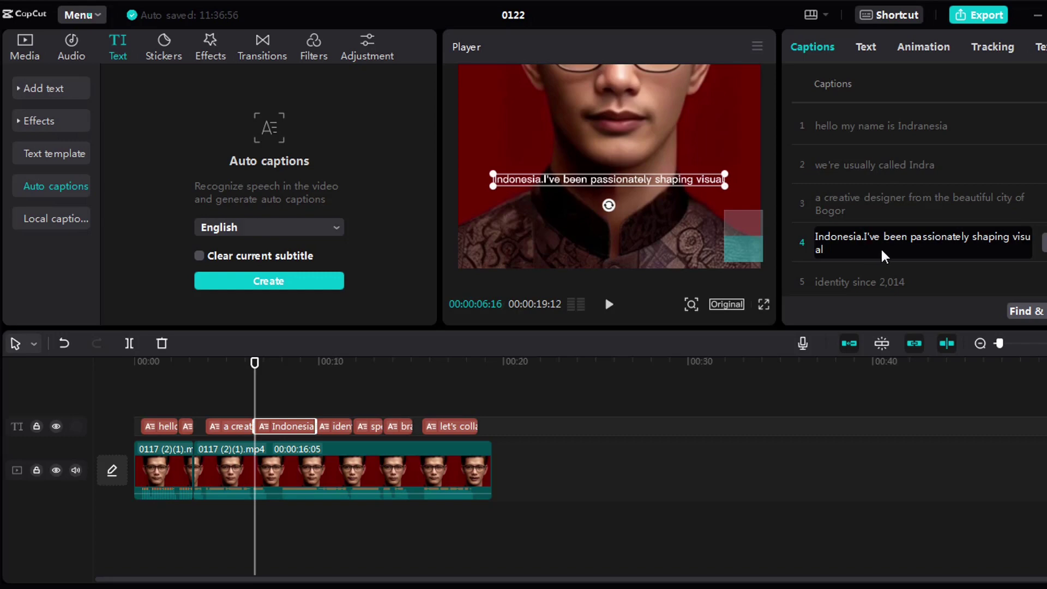
{"action": "key", "text": "Return"}
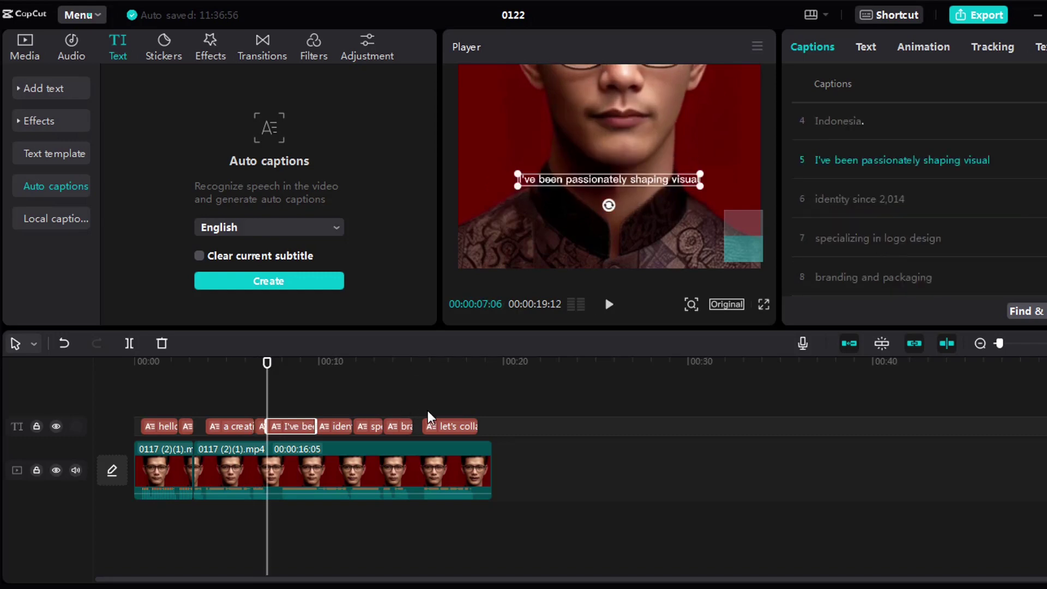
{"action": "left_click", "coordinate": [865, 161]}
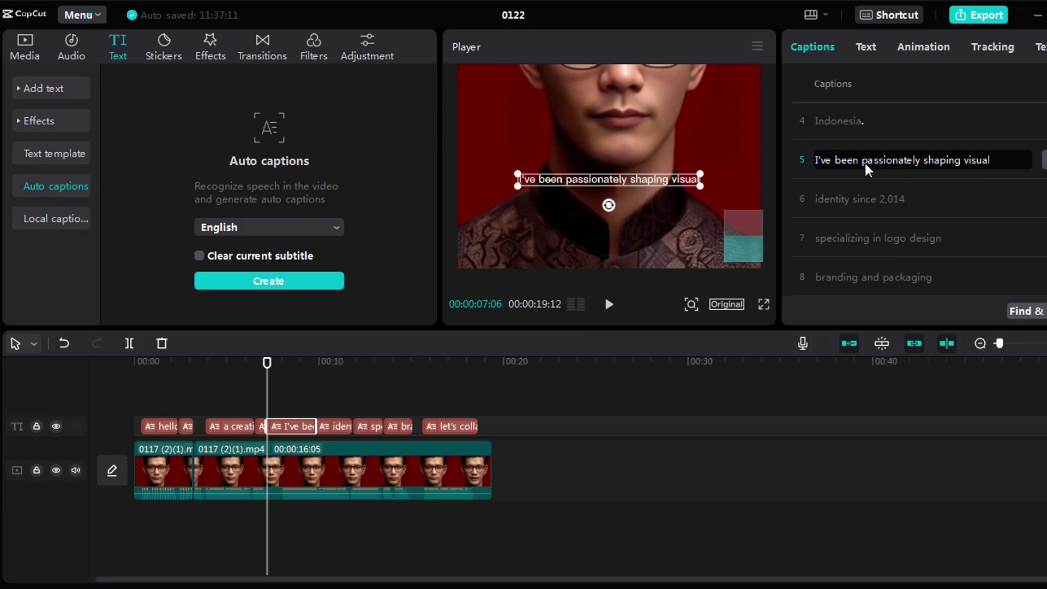
{"action": "left_click", "coordinate": [869, 124]}
{"action": "key", "text": "ctrl+z"}
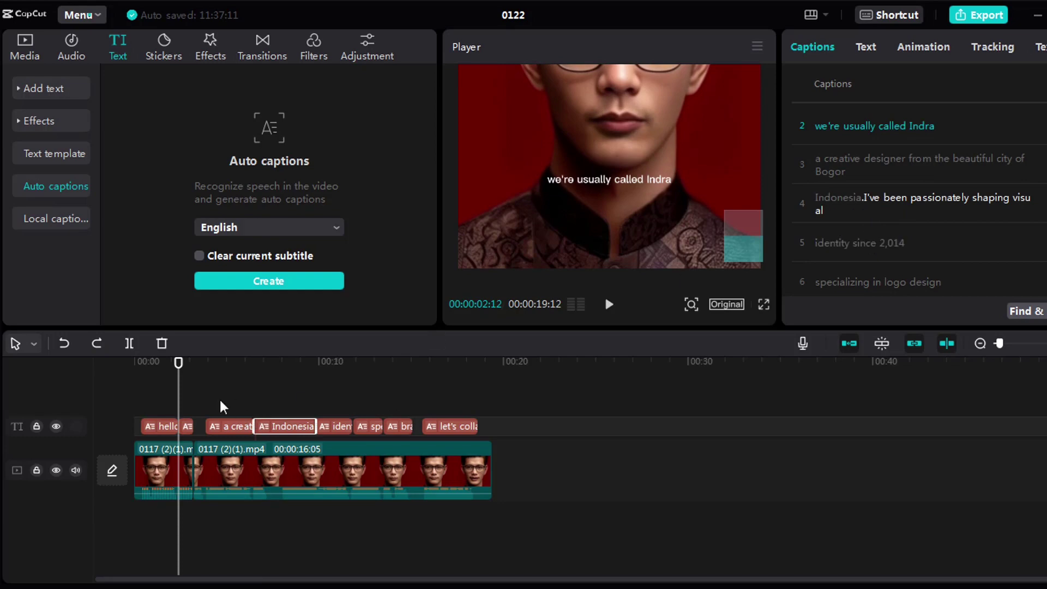
Split the fourth caption after "Indonesia." so "I've been passionately shaping visual" becomes its own caption, and play back that section.
{"action": "left_click_drag", "start_coordinate": [188, 364], "coordinate": [236, 373]}
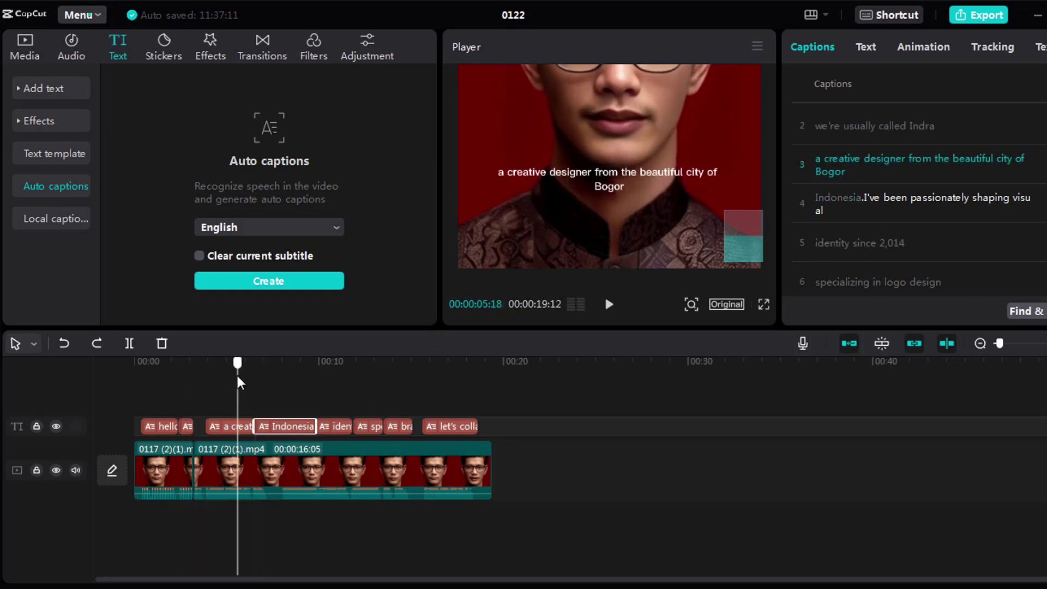
{"action": "left_click", "coordinate": [608, 304]}
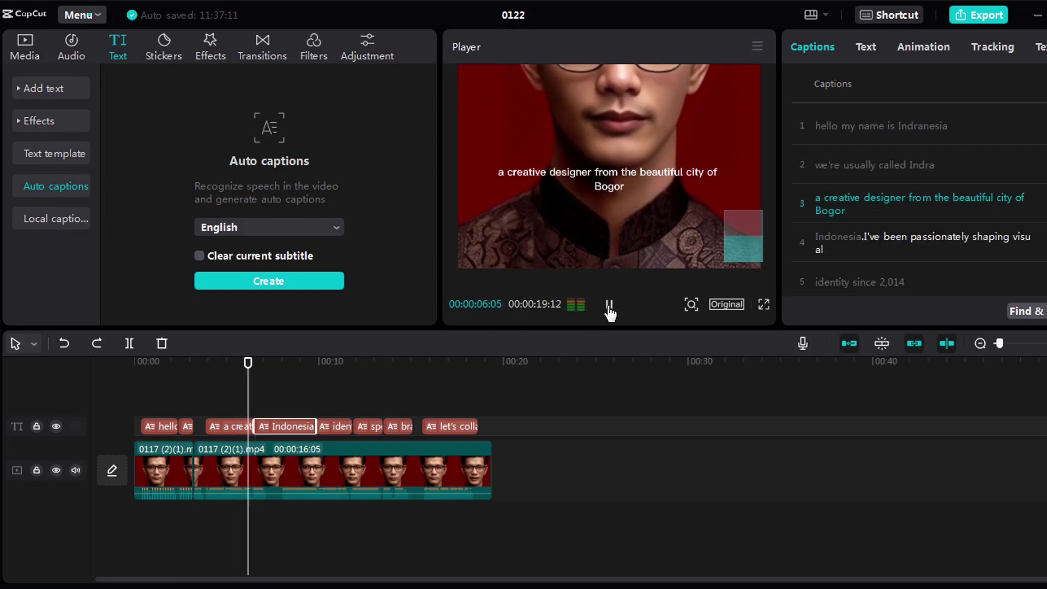
{"action": "left_click", "coordinate": [608, 305]}
{"action": "left_click", "coordinate": [884, 199]}
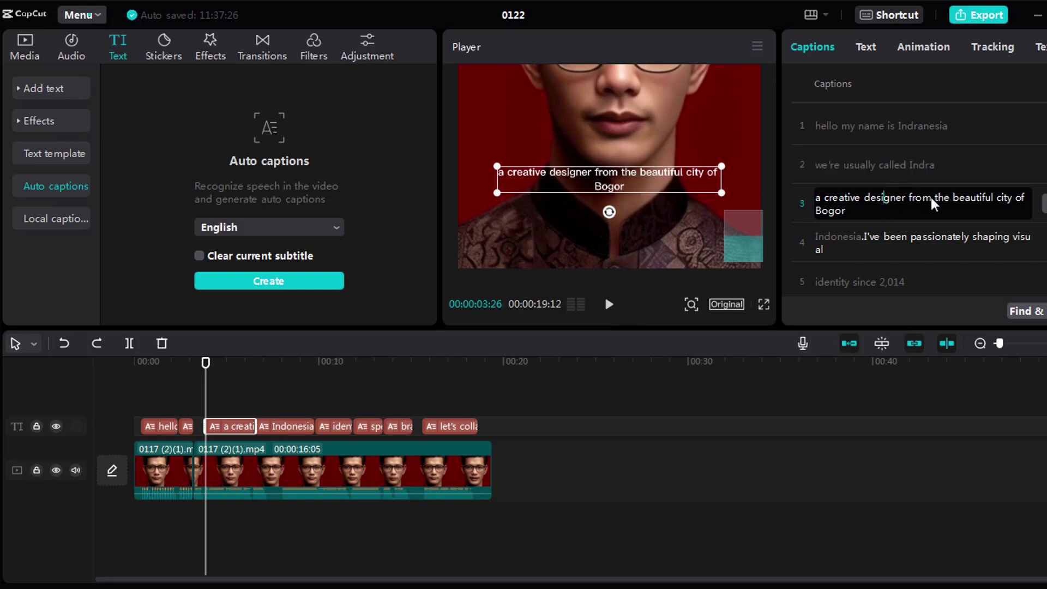
{"action": "left_click", "coordinate": [857, 237]}
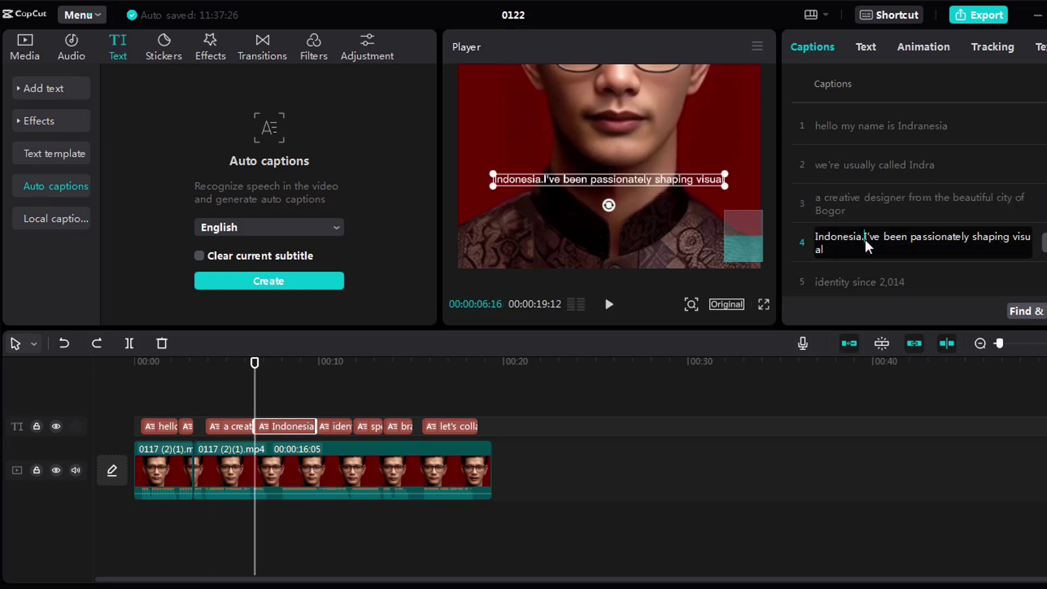
{"action": "key", "text": "Return"}
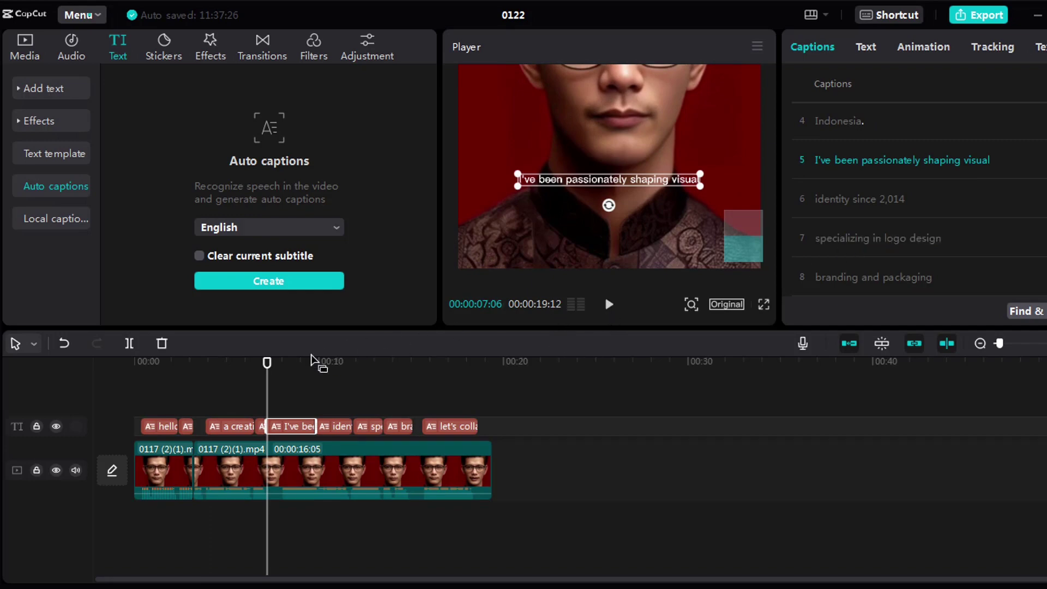
{"action": "left_click", "coordinate": [246, 361]}
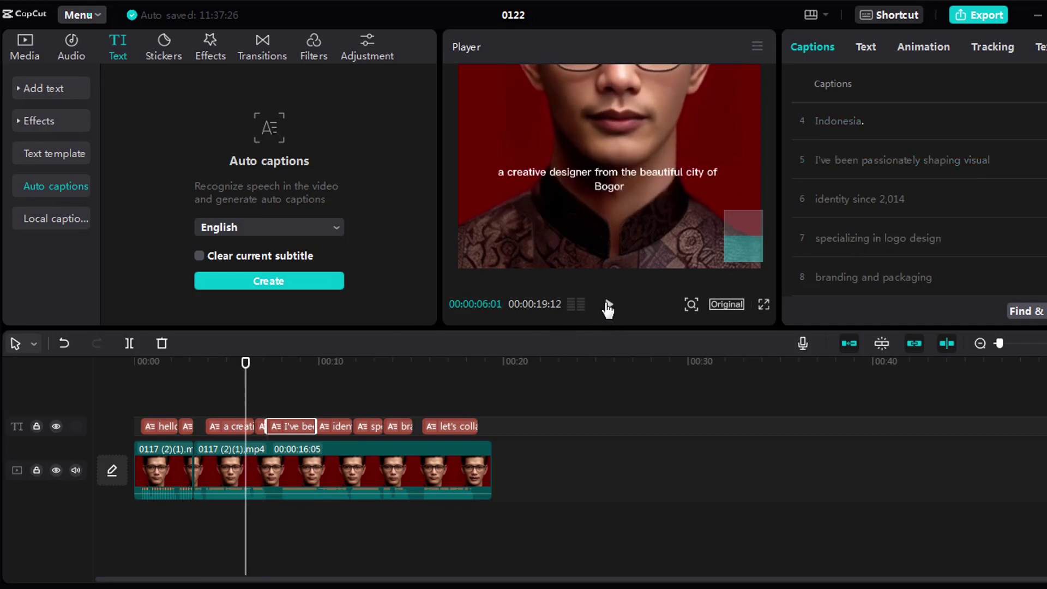
{"action": "left_click", "coordinate": [609, 306]}
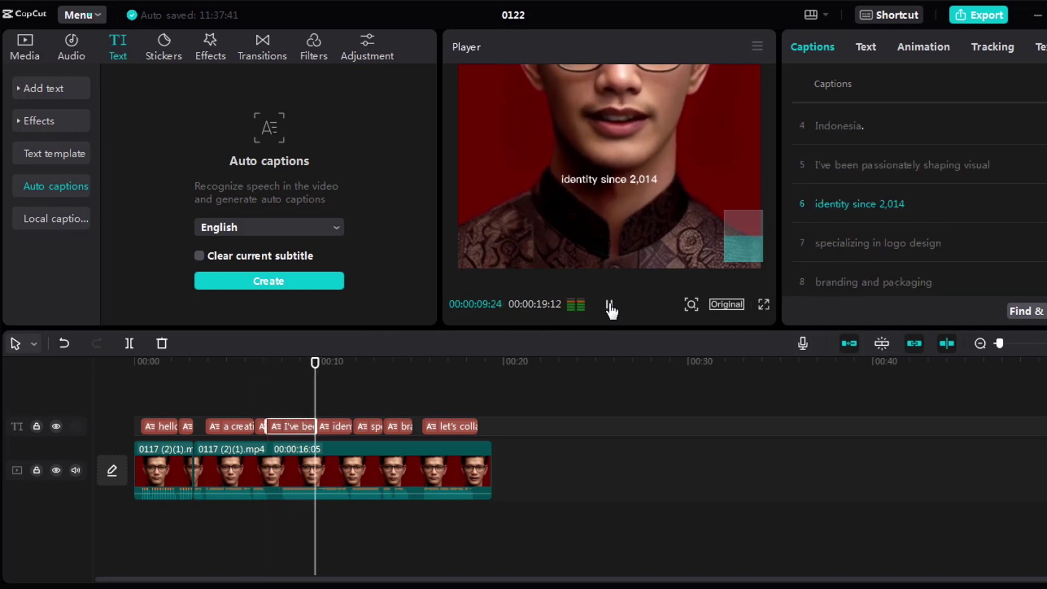
{"action": "left_click", "coordinate": [609, 306]}
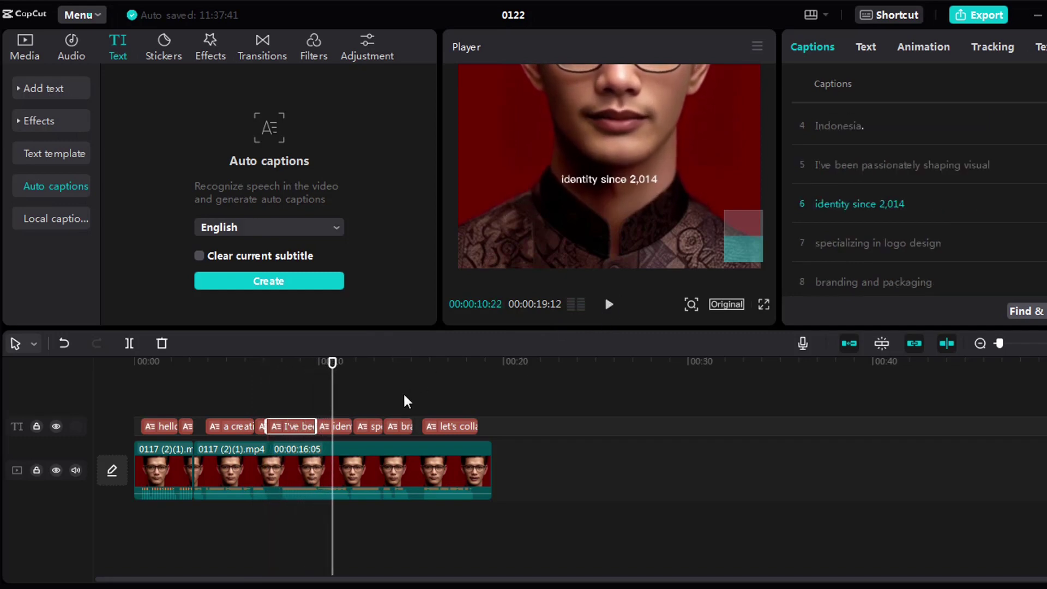
Change "2,014" to "2014" in the sixth caption and play back the video from that caption.
{"action": "left_click", "coordinate": [336, 429]}
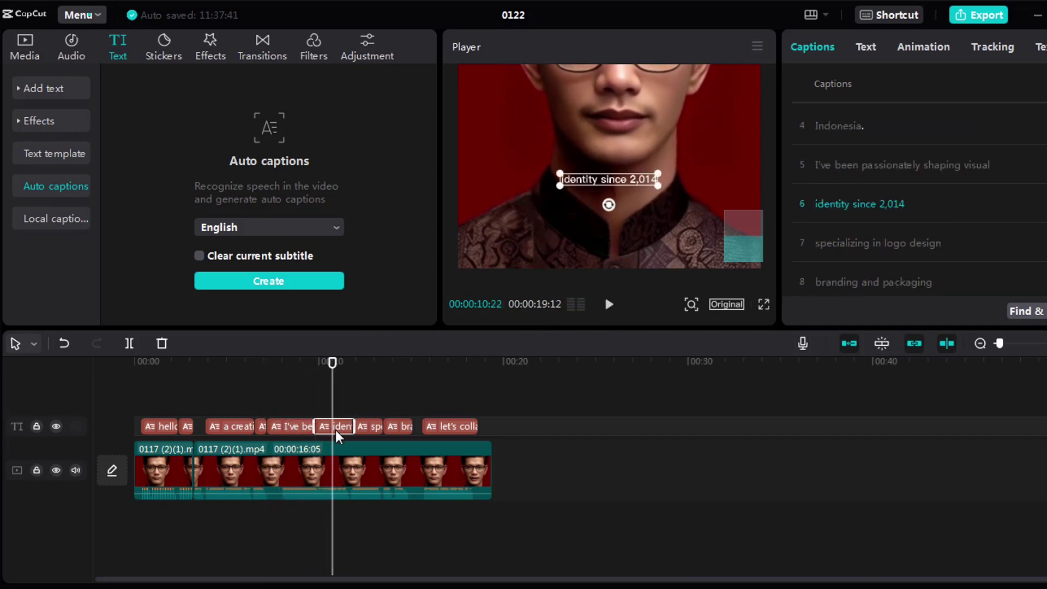
{"action": "double_click", "coordinate": [891, 204]}
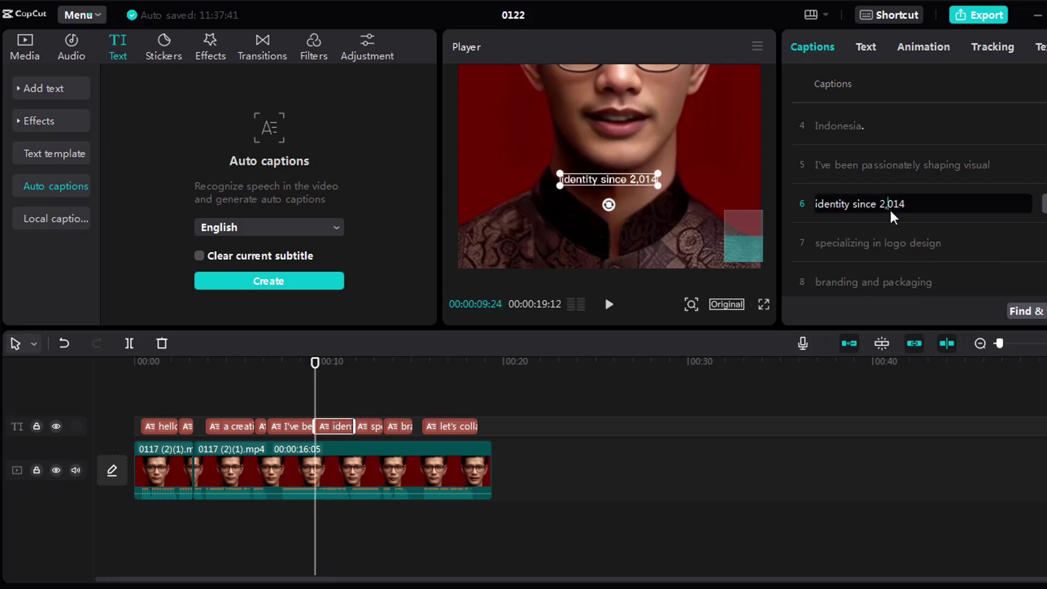
{"action": "key", "text": "BackSpace"}
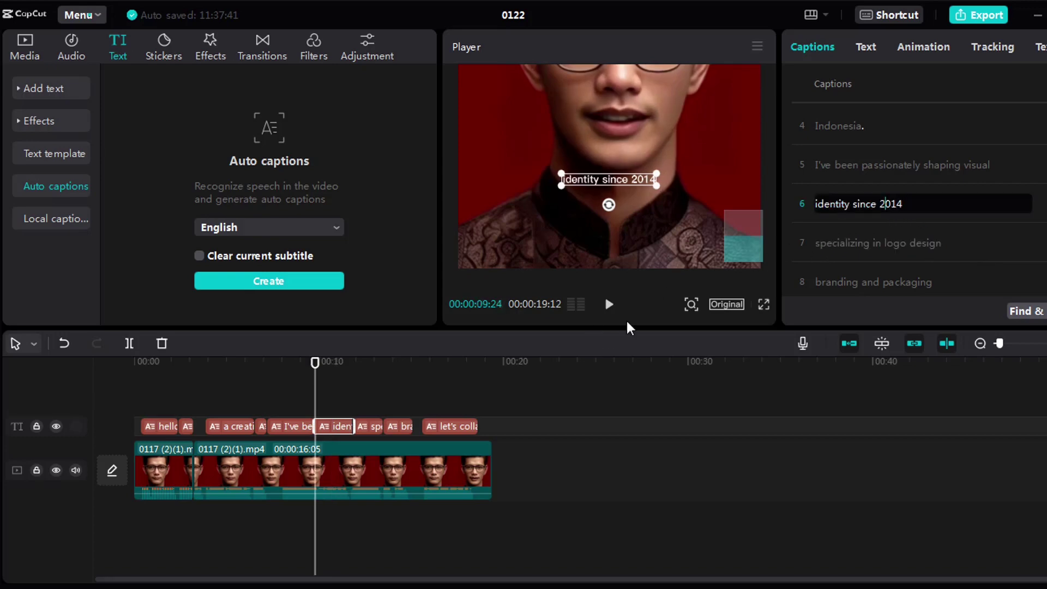
{"action": "left_click", "coordinate": [611, 308]}
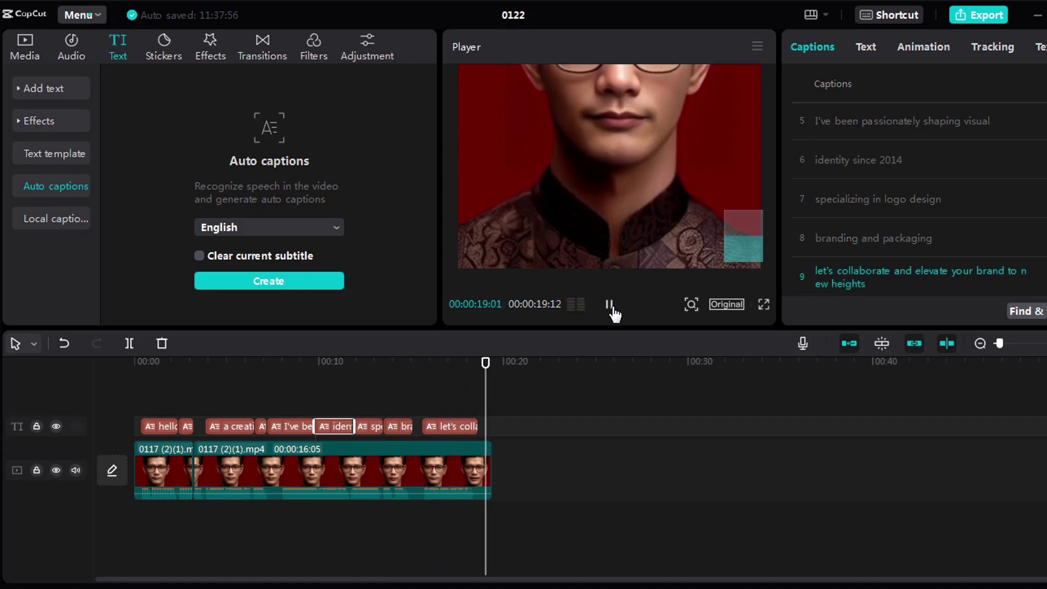
{"action": "left_click", "coordinate": [610, 306]}
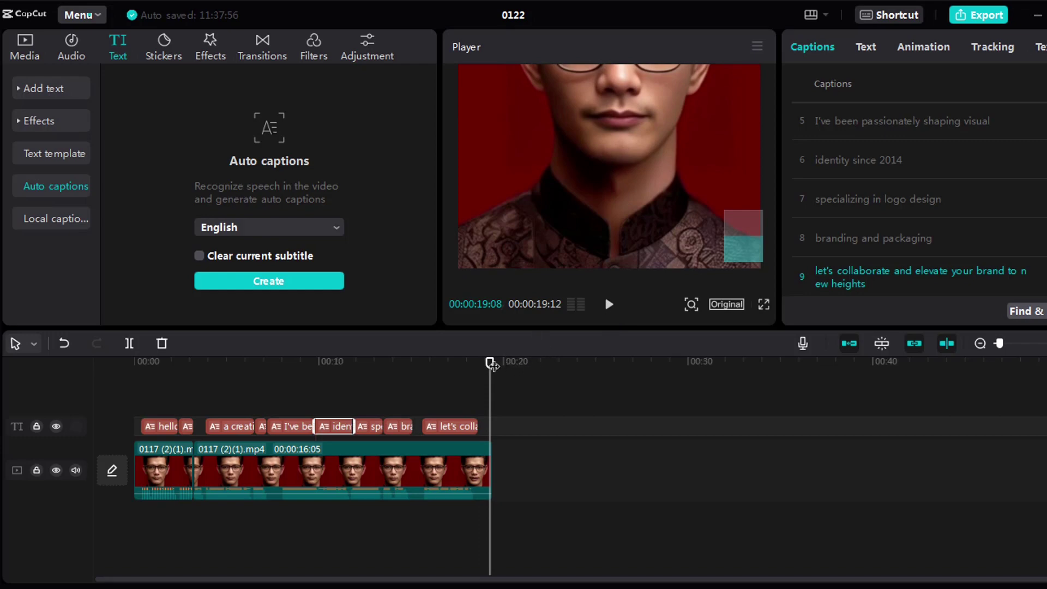
Split the ninth caption after "elevate" so that "your brand to new heights" becomes its own caption.
{"action": "left_click_drag", "start_coordinate": [491, 364], "coordinate": [438, 362]}
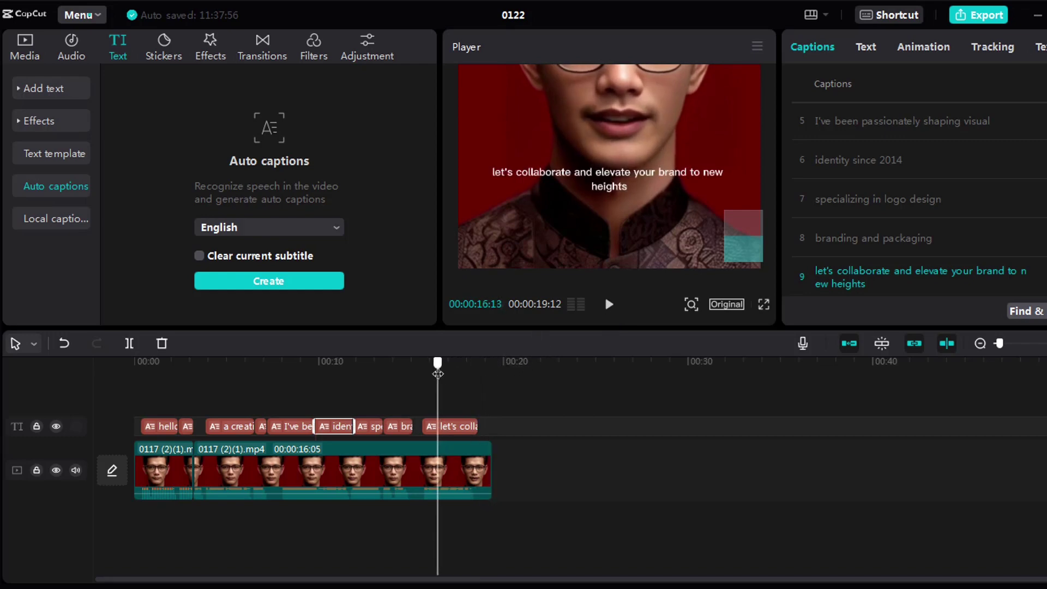
{"action": "left_click", "coordinate": [855, 273]}
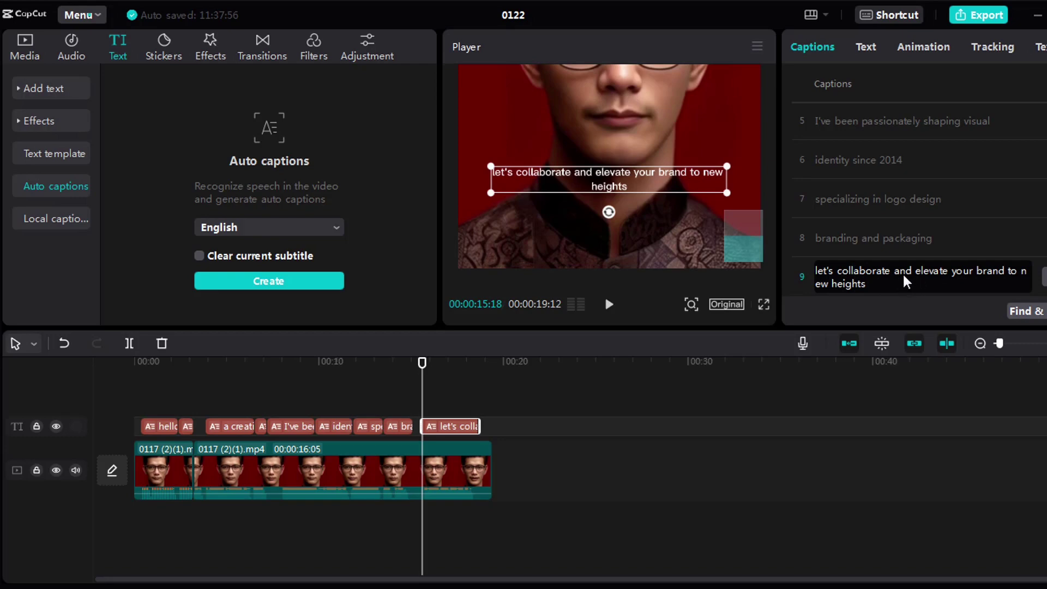
{"action": "double_click", "coordinate": [952, 273]}
{"action": "key", "text": "Return"}
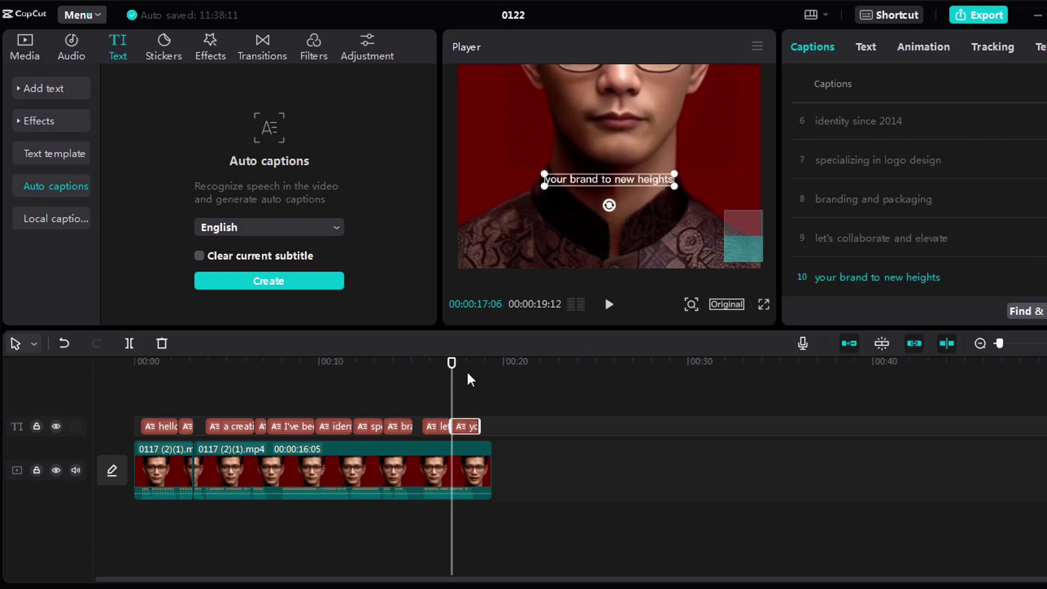
Play back the whole video from the beginning to review the corrected captions.
{"action": "left_click_drag", "start_coordinate": [452, 366], "coordinate": [136, 375]}
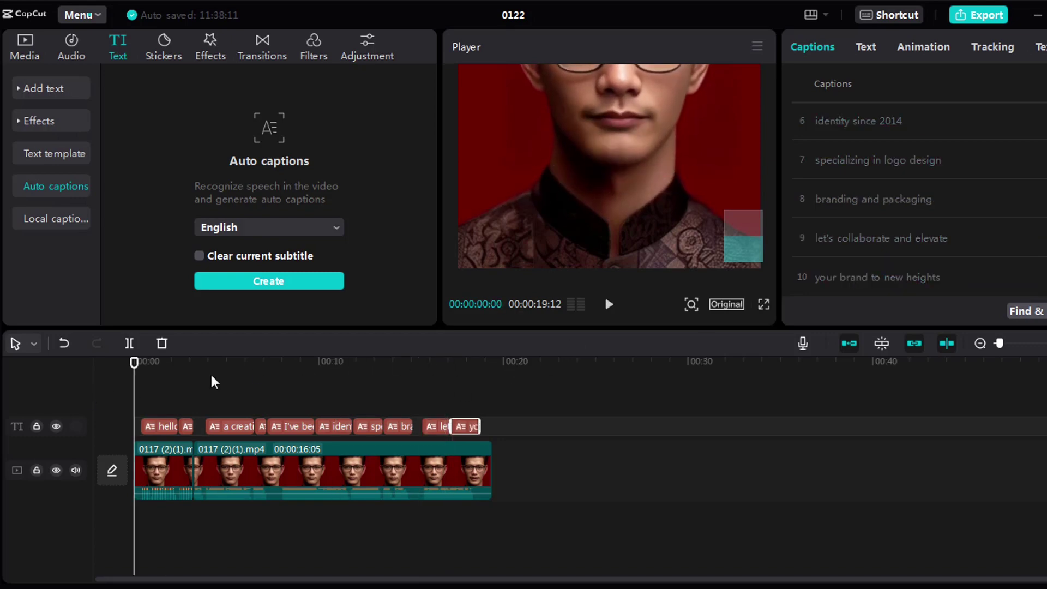
{"action": "left_click", "coordinate": [609, 304]}
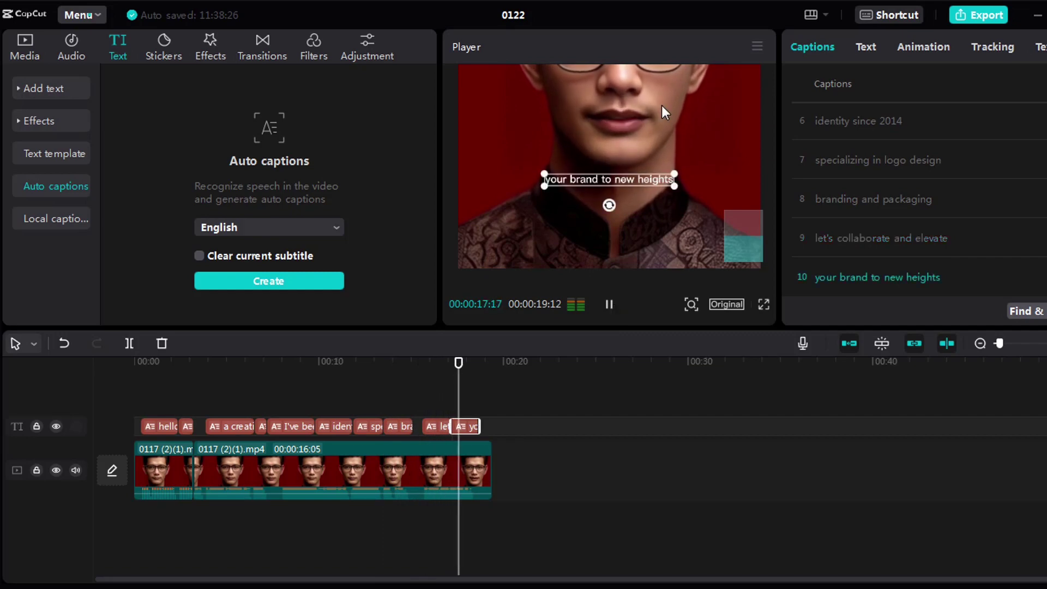
{"action": "left_click", "coordinate": [753, 172]}
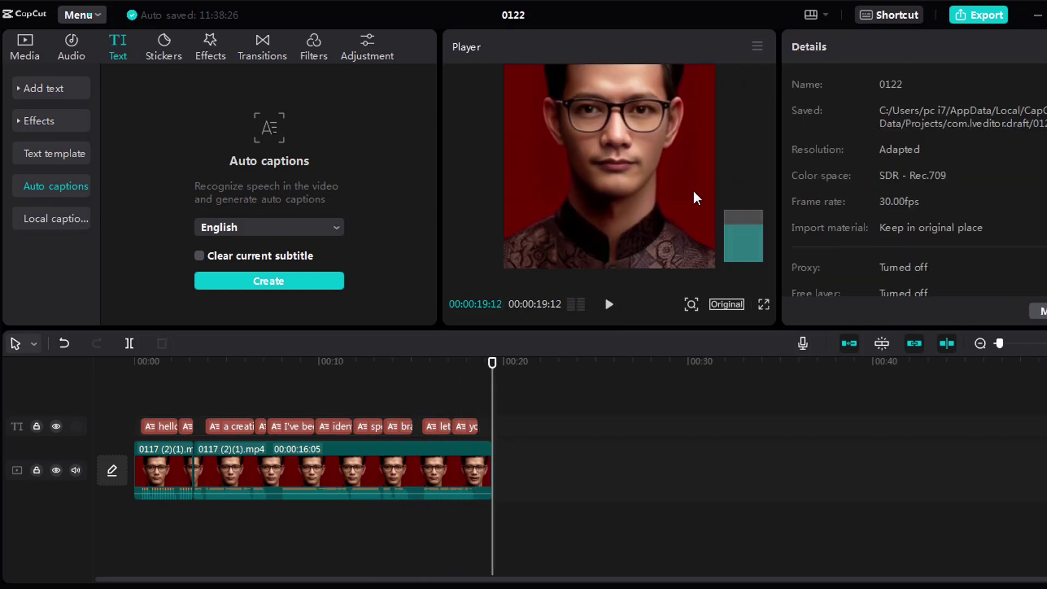
Replay the opening with the player preview reduced until the full video frame fits.
{"action": "key", "text": "space"}
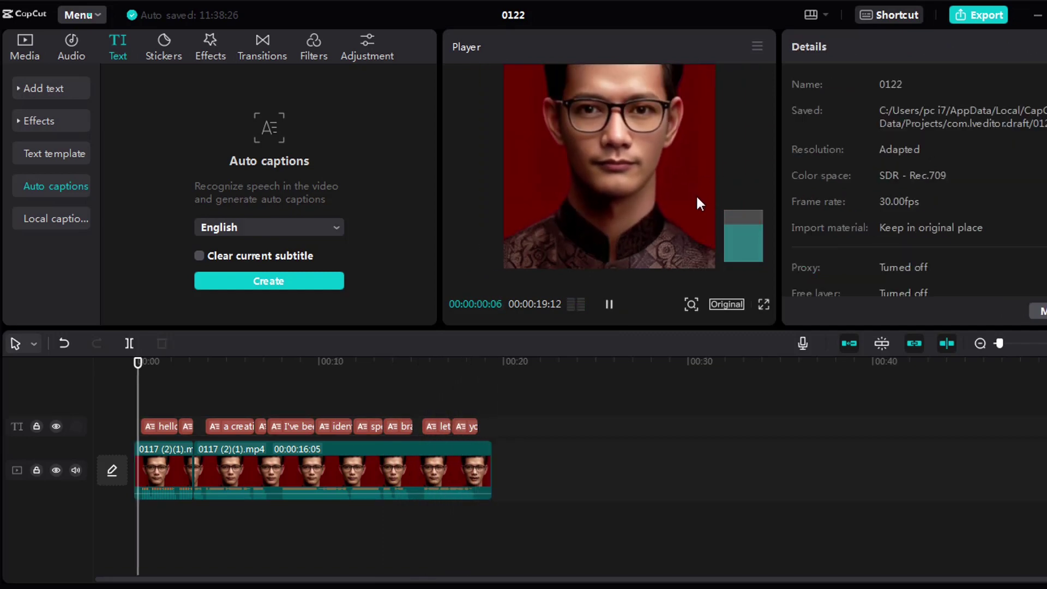
{"action": "left_click", "coordinate": [692, 306]}
{"action": "left_click_drag", "start_coordinate": [667, 333], "coordinate": [661, 332]}
{"action": "key", "text": "space"}
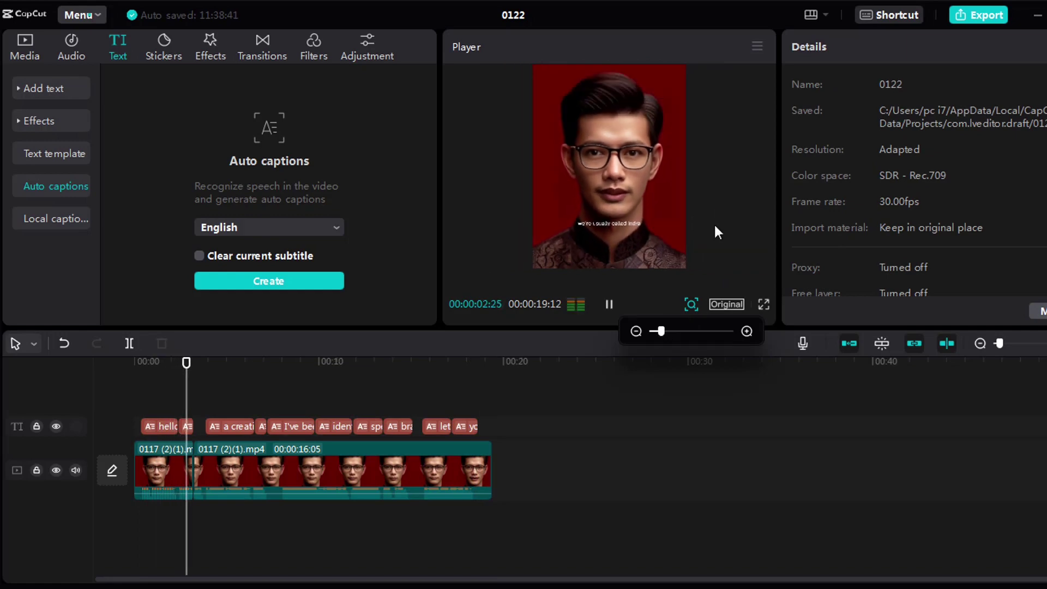
{"action": "left_click", "coordinate": [626, 226]}
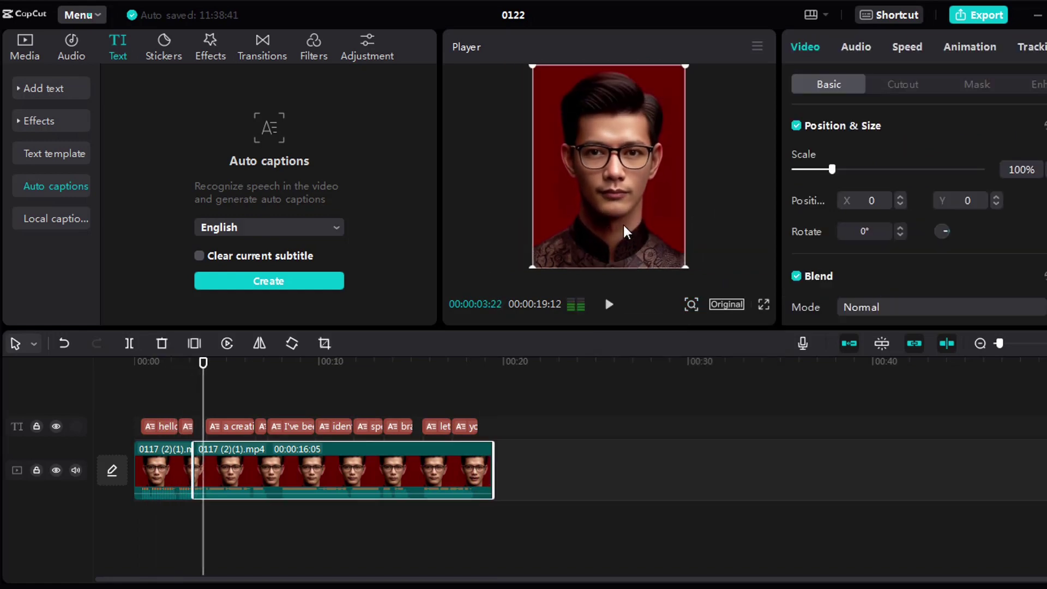
Extend the end of the second caption slightly past the cut between the two video clips.
{"action": "left_click", "coordinate": [169, 427]}
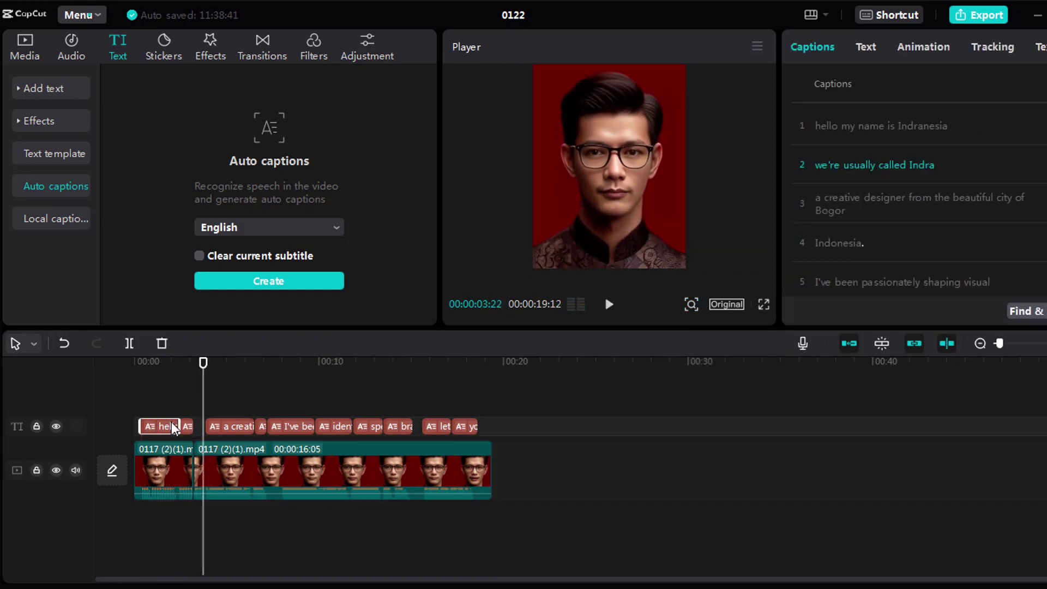
{"action": "left_click", "coordinate": [867, 46]}
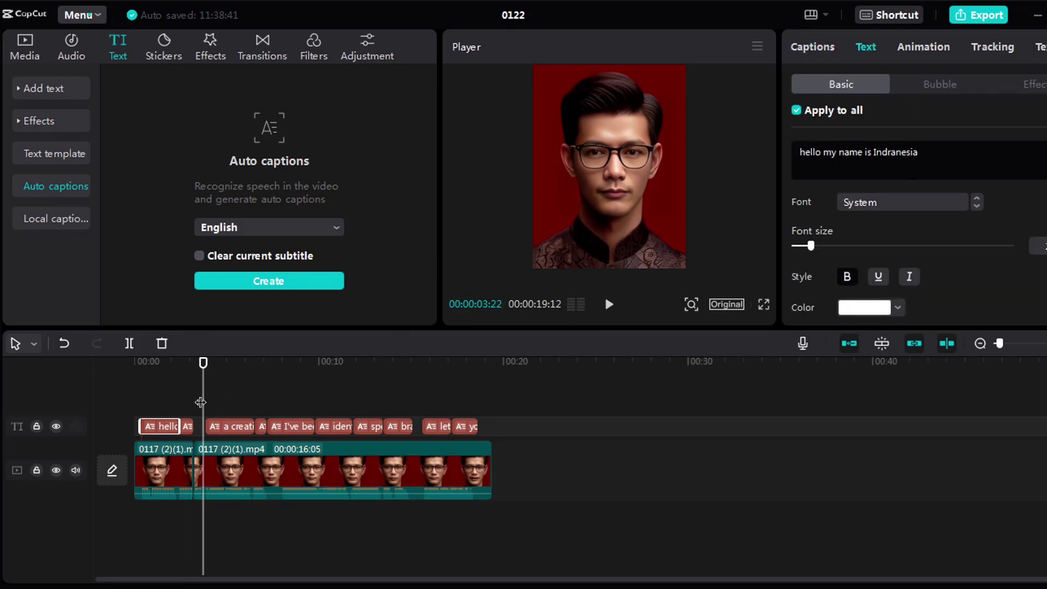
{"action": "left_click", "coordinate": [187, 426]}
{"action": "scroll", "coordinate": [196, 440], "scroll_direction": "up", "scroll_amount": 3}
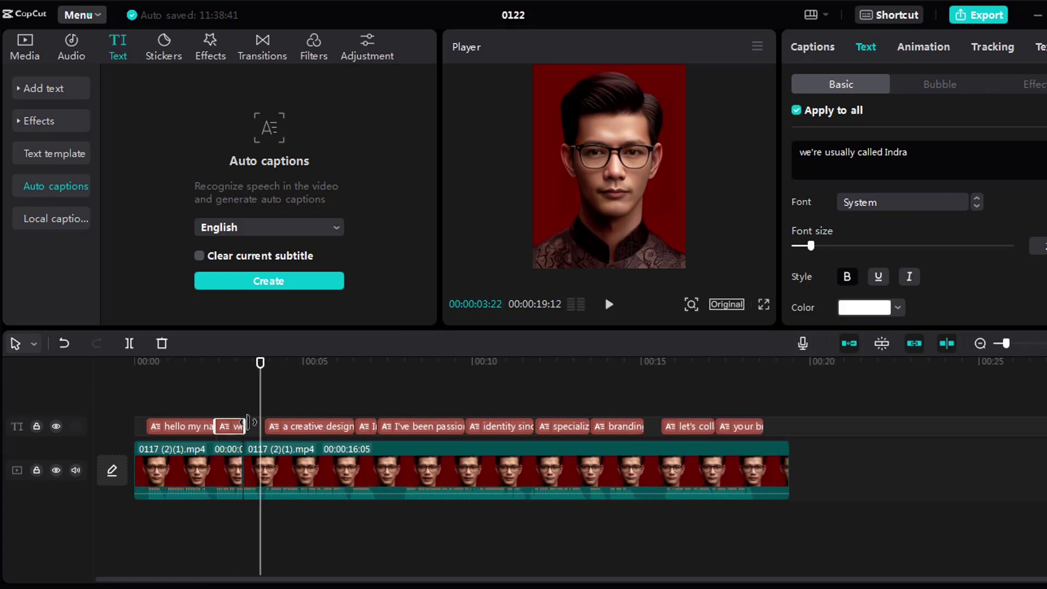
{"action": "left_click_drag", "start_coordinate": [246, 422], "coordinate": [253, 427]}
Play the video from the start and reduce the font size of all captions.
{"action": "left_click_drag", "start_coordinate": [262, 369], "coordinate": [133, 365]}
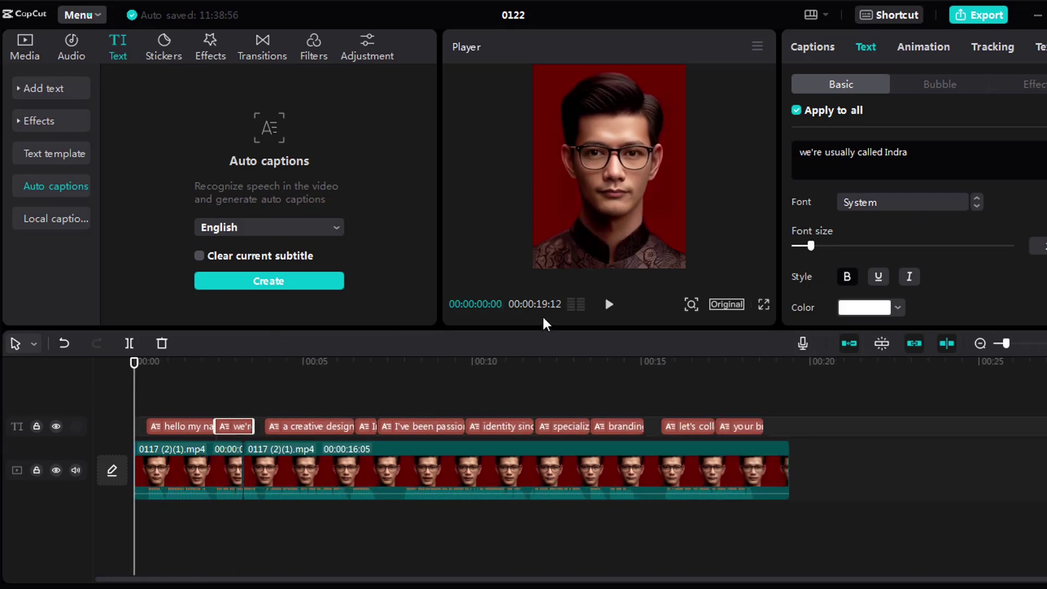
{"action": "left_click", "coordinate": [612, 306]}
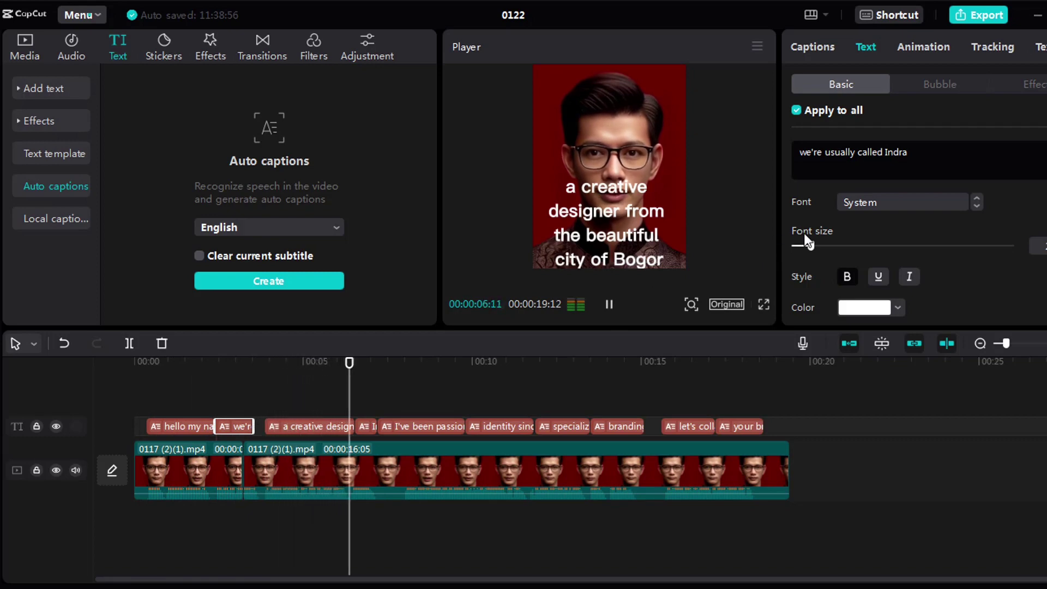
{"action": "left_click_drag", "start_coordinate": [810, 247], "coordinate": [802, 249]}
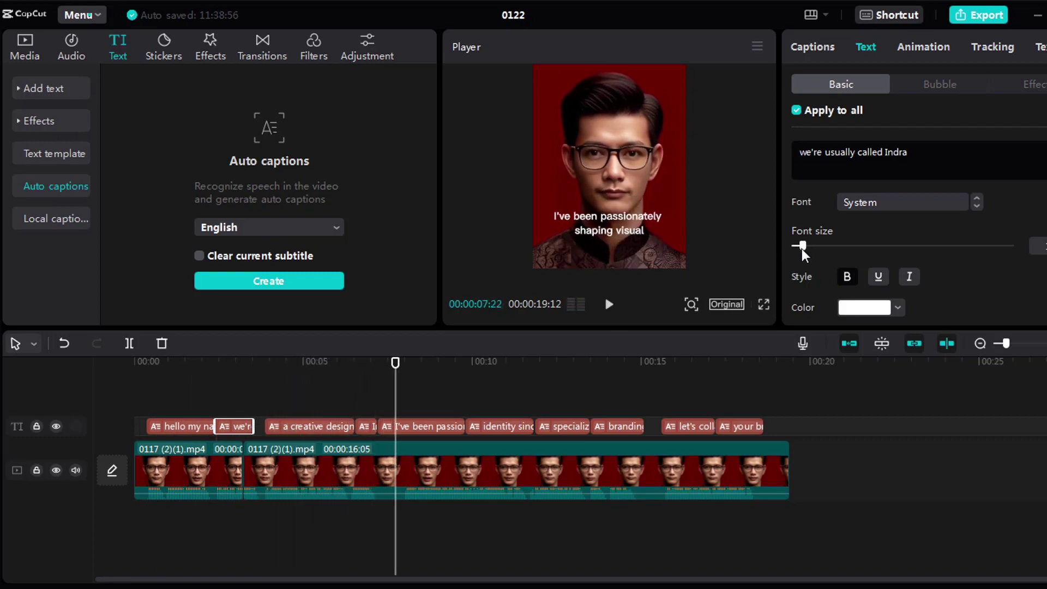
Move the captions down near the lower edge of the video frame and apply the yellow text preset style to all of them.
{"action": "left_click", "coordinate": [617, 231]}
{"action": "left_click_drag", "start_coordinate": [624, 232], "coordinate": [646, 254]}
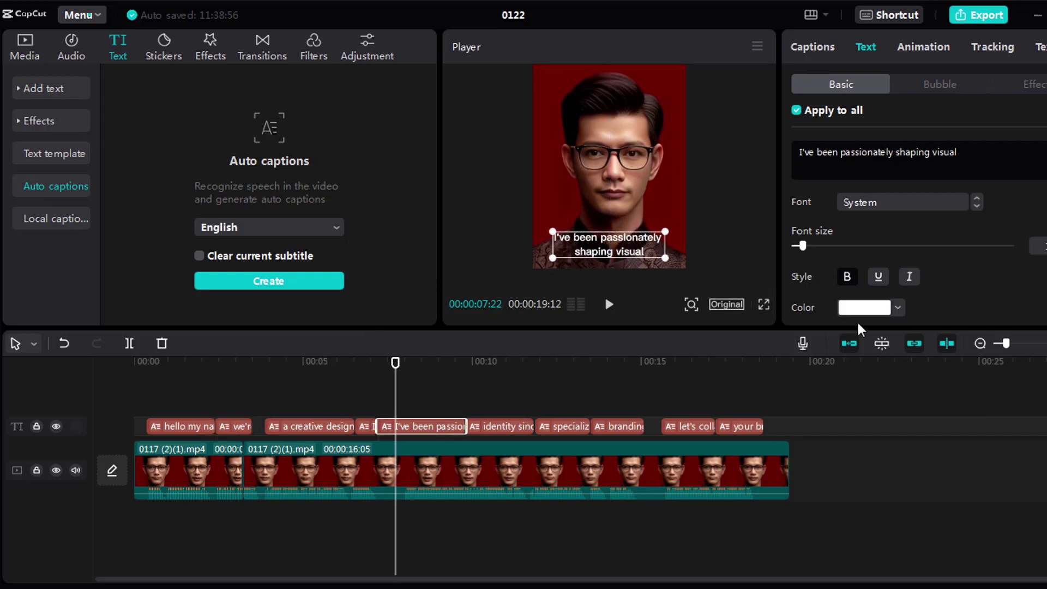
{"action": "scroll", "coordinate": [951, 292], "scroll_direction": "down", "scroll_amount": 2}
{"action": "left_click", "coordinate": [938, 313]}
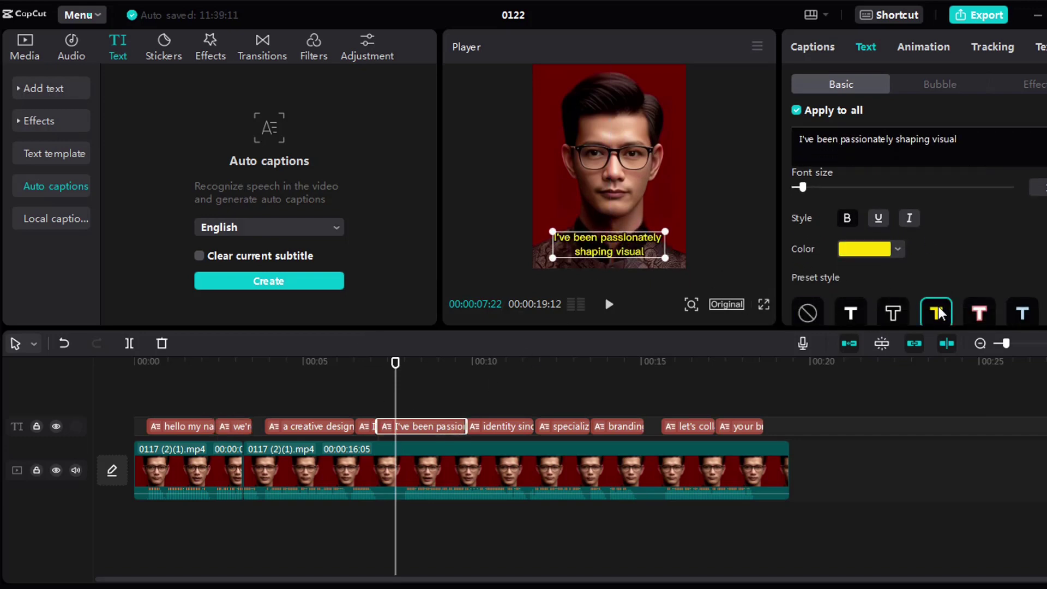
Insert a line break after "collaborate" in the "let's collaborate and elevate" caption and play back the restyled captions.
{"action": "left_click", "coordinate": [609, 306]}
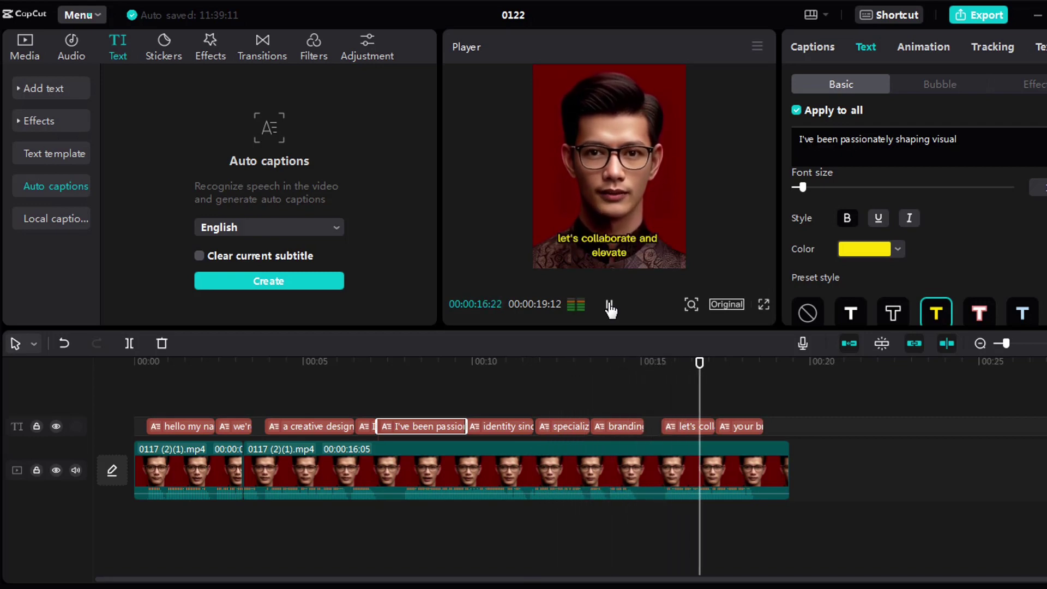
{"action": "left_click", "coordinate": [610, 306]}
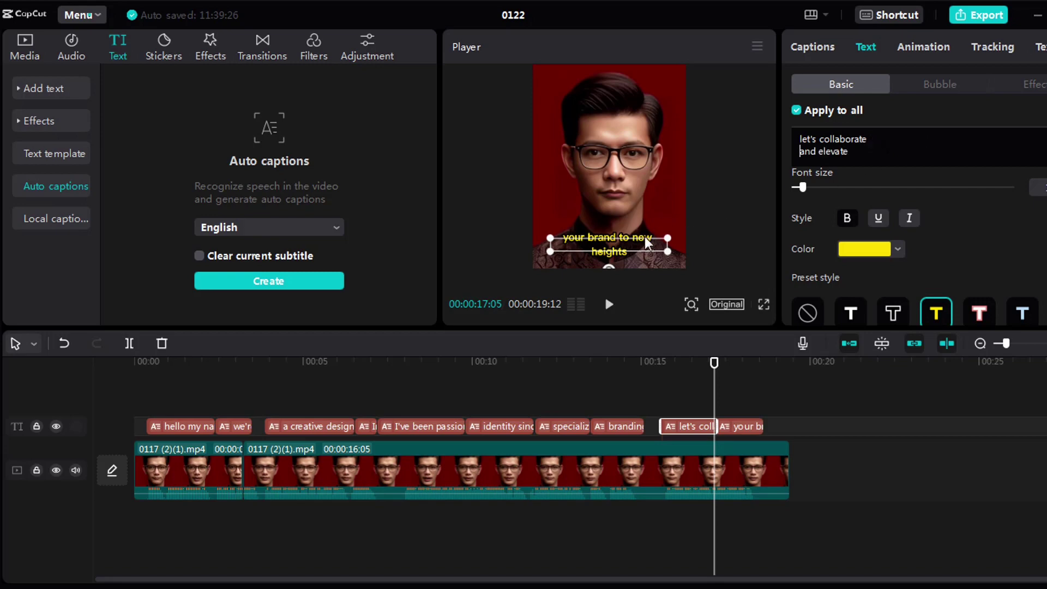
{"action": "left_click", "coordinate": [689, 366]}
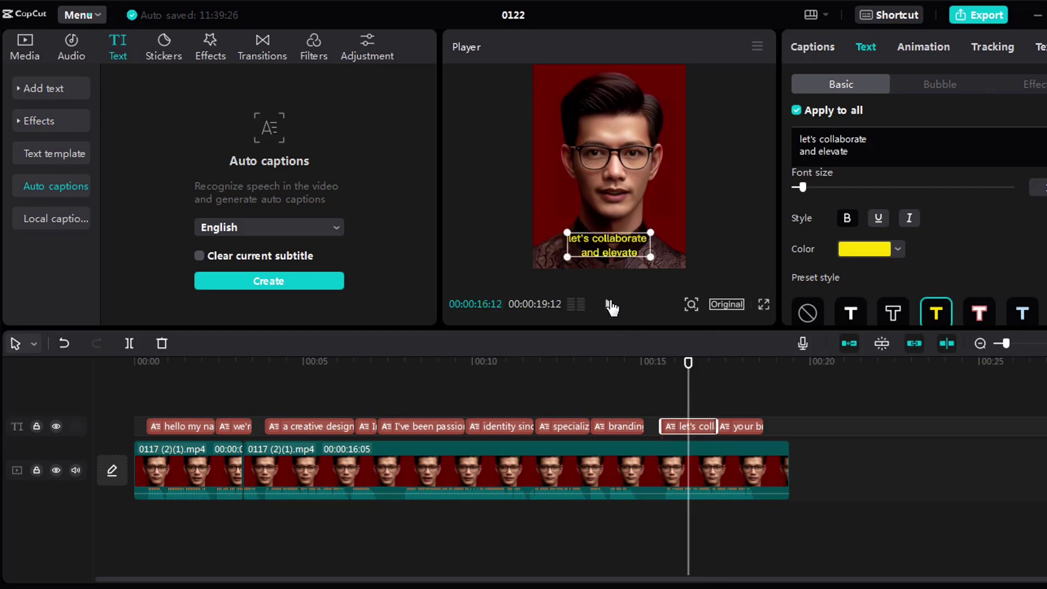
{"action": "left_click", "coordinate": [611, 305]}
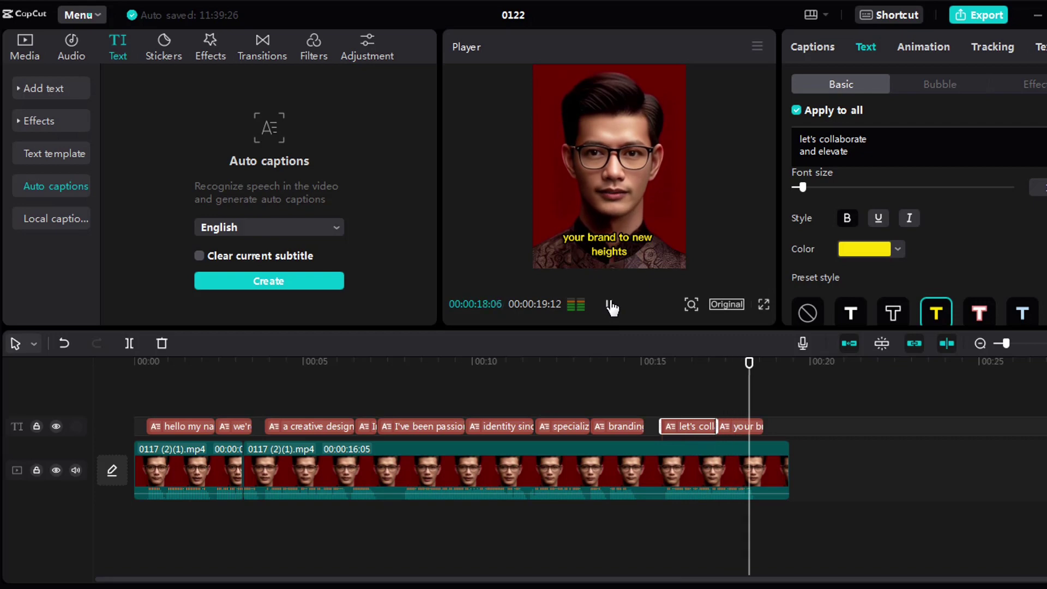
{"action": "left_click", "coordinate": [766, 184]}
{"action": "key", "text": "space"}
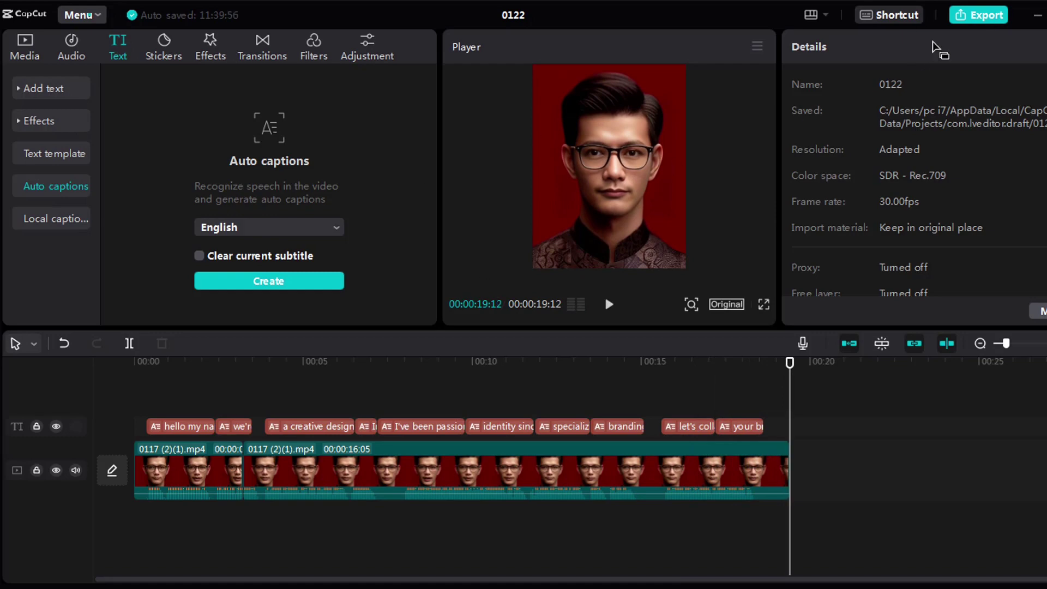
Examine the export settings and the available video resolutions, leaving them without exporting.
{"action": "left_click", "coordinate": [965, 14]}
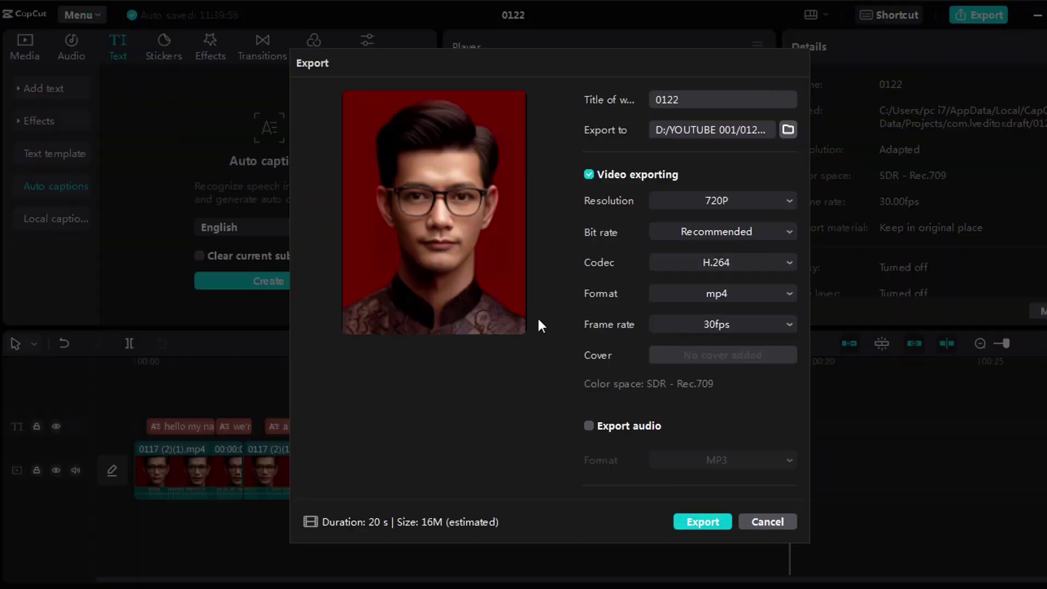
{"action": "left_click", "coordinate": [747, 202]}
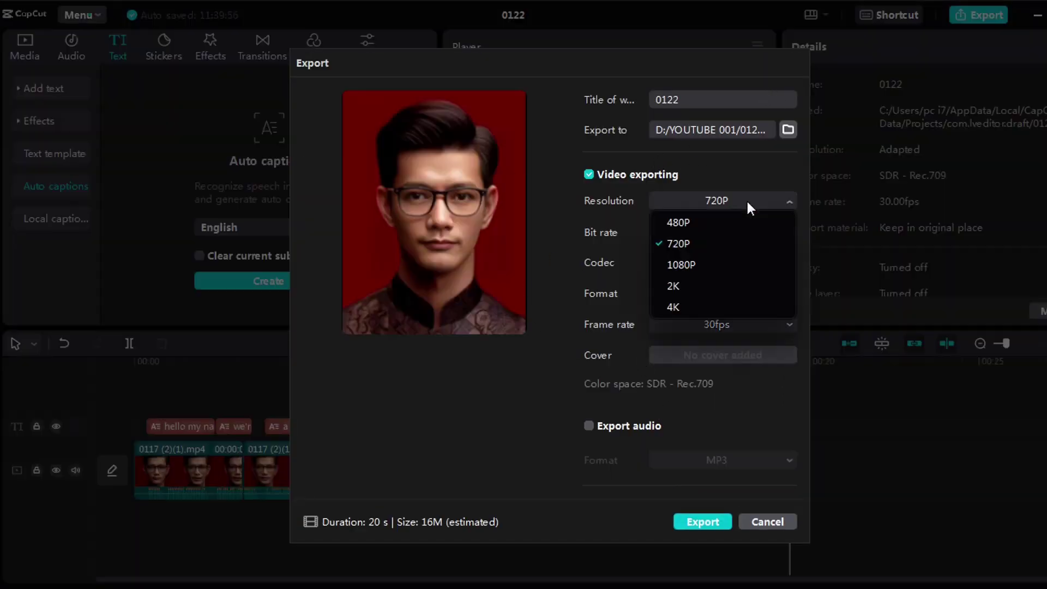
{"action": "left_click", "coordinate": [760, 513]}
{"action": "left_click", "coordinate": [772, 518]}
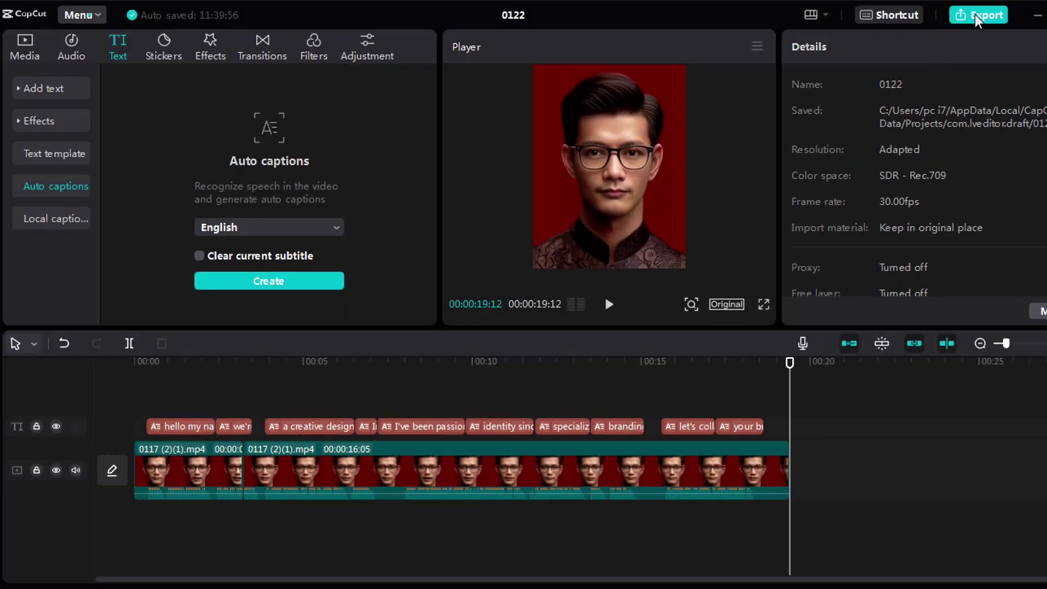